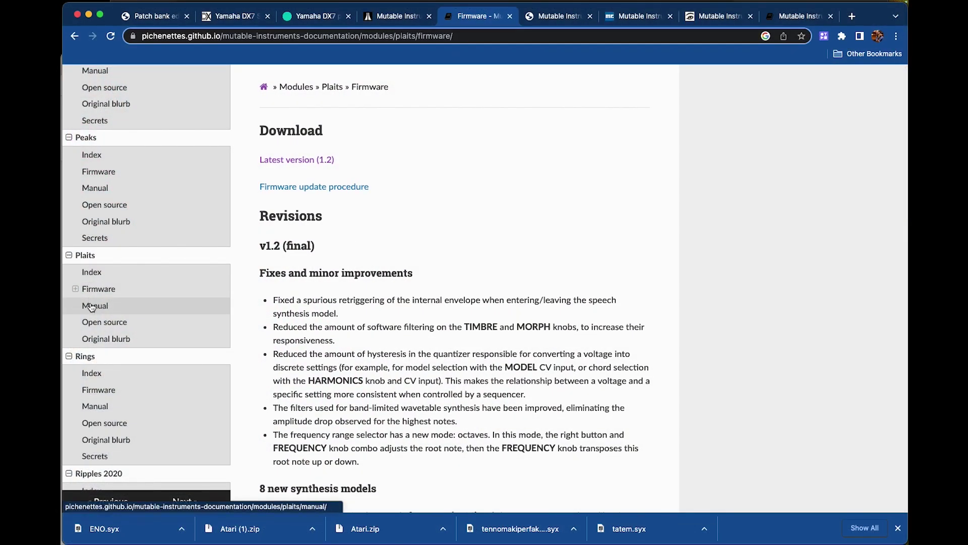
Step: Open the Plaits manual and read down through its Front panel and Controls sections
{"action": "left_click", "coordinate": [91, 306]}
{"action": "scroll", "coordinate": [515, 380], "scroll_direction": "down", "scroll_amount": 2}
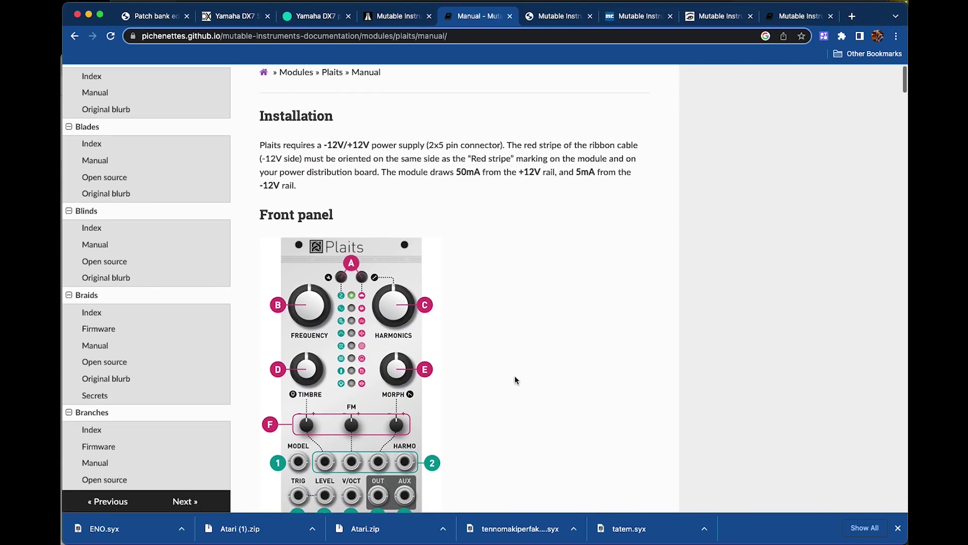
{"action": "scroll", "coordinate": [514, 376], "scroll_direction": "down", "scroll_amount": 5}
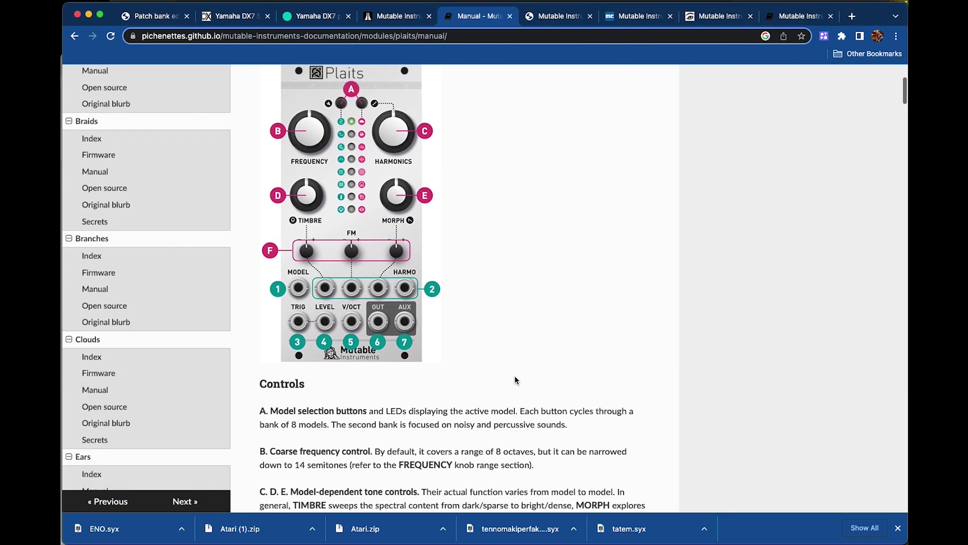
{"action": "scroll", "coordinate": [416, 301], "scroll_direction": "down", "scroll_amount": 5}
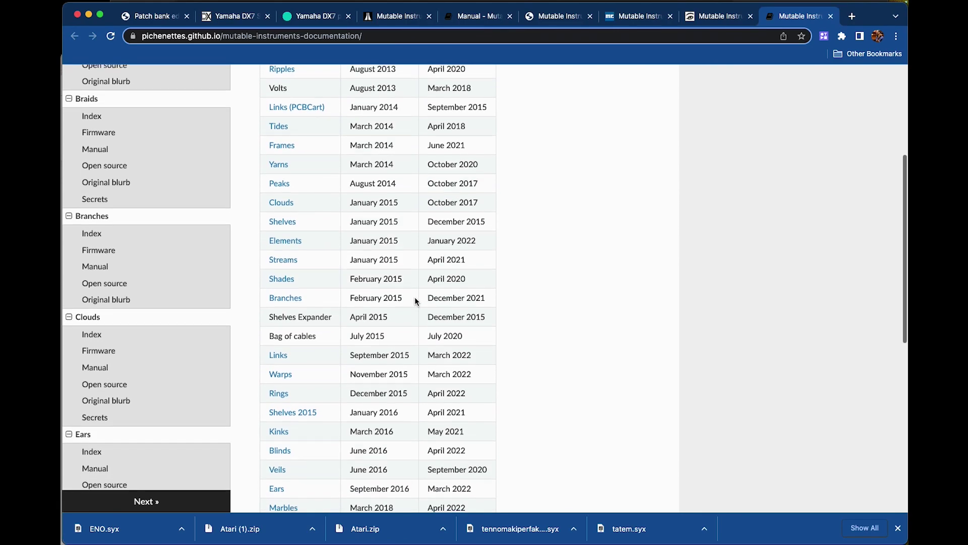
{"action": "scroll", "coordinate": [415, 301], "scroll_direction": "down", "scroll_amount": 5}
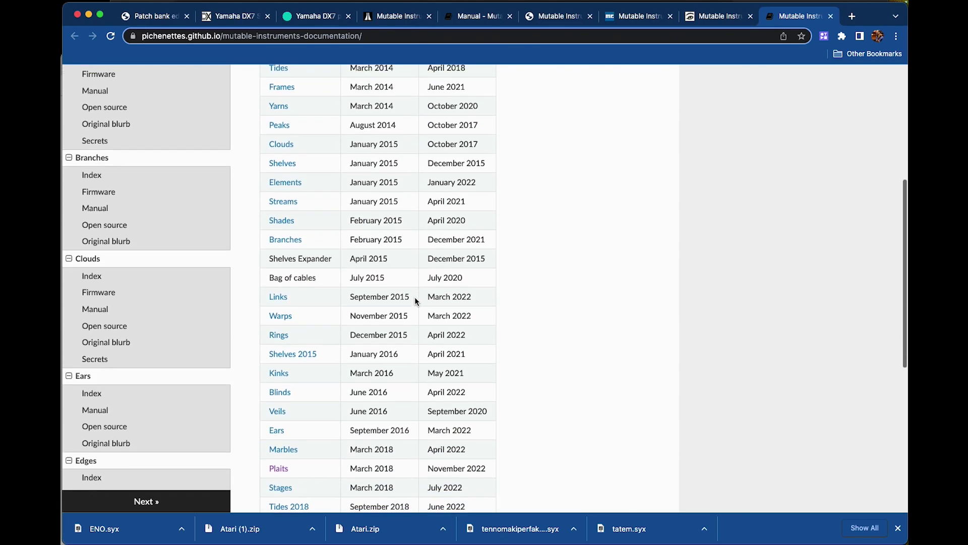
{"action": "scroll", "coordinate": [417, 301], "scroll_direction": "down", "scroll_amount": 5}
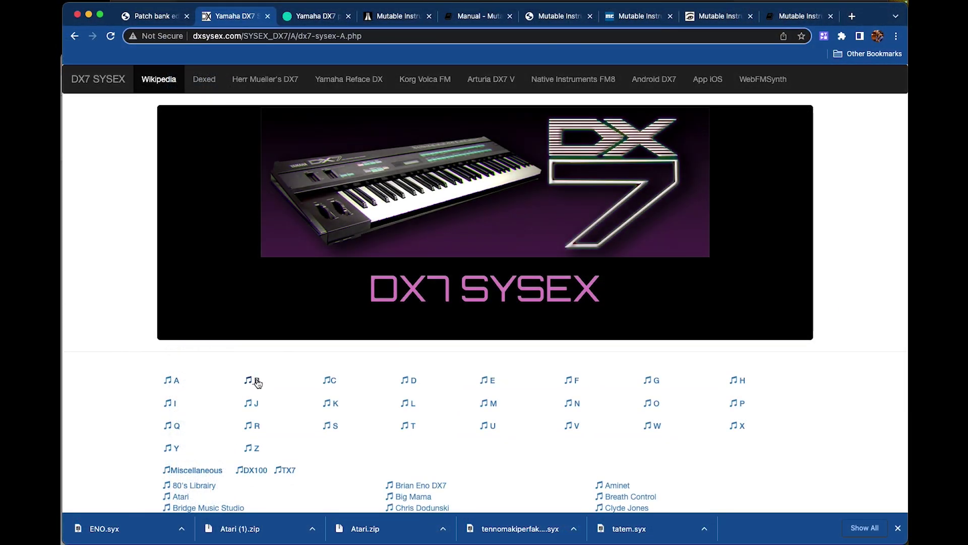
Step: Show the DX7 SYSEX files starting with B and scroll through the list
{"action": "left_click", "coordinate": [255, 381]}
{"action": "scroll", "coordinate": [152, 382], "scroll_direction": "down", "scroll_amount": 20}
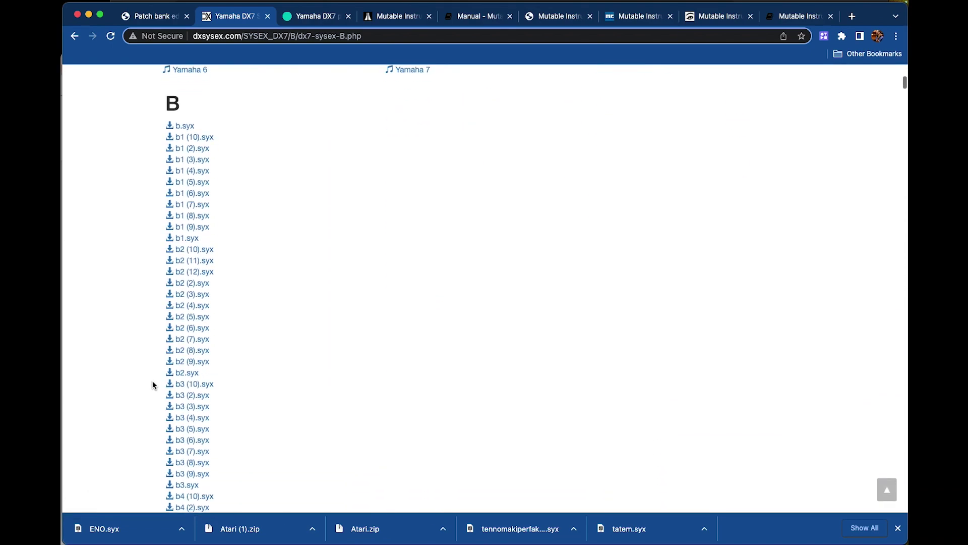
{"action": "scroll", "coordinate": [153, 385], "scroll_direction": "down", "scroll_amount": 20}
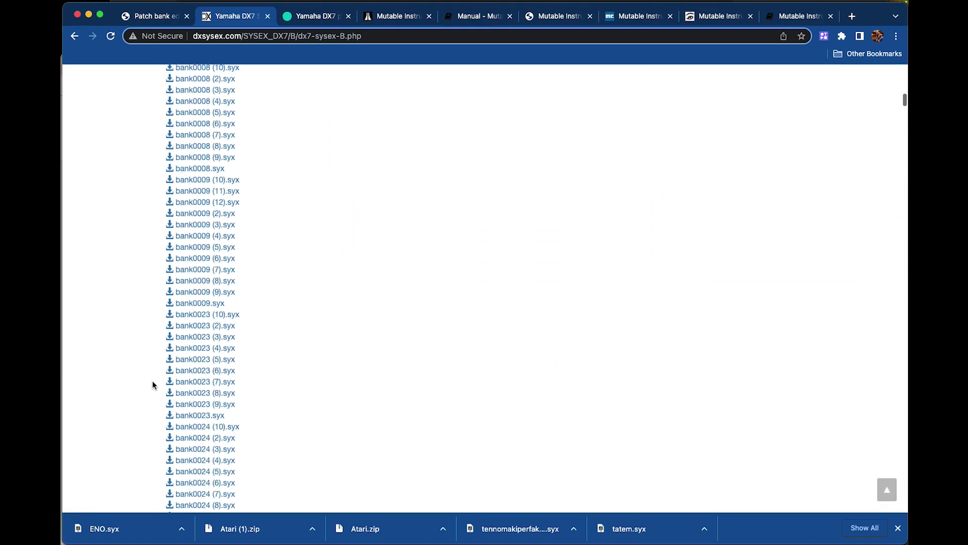
{"action": "scroll", "coordinate": [153, 384], "scroll_direction": "down", "scroll_amount": 20}
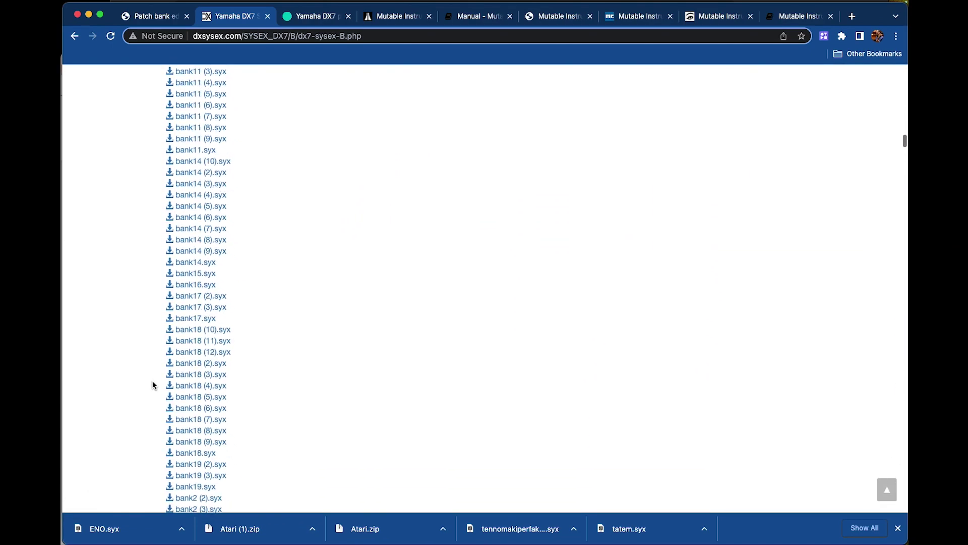
{"action": "scroll", "coordinate": [152, 385], "scroll_direction": "down", "scroll_amount": 20}
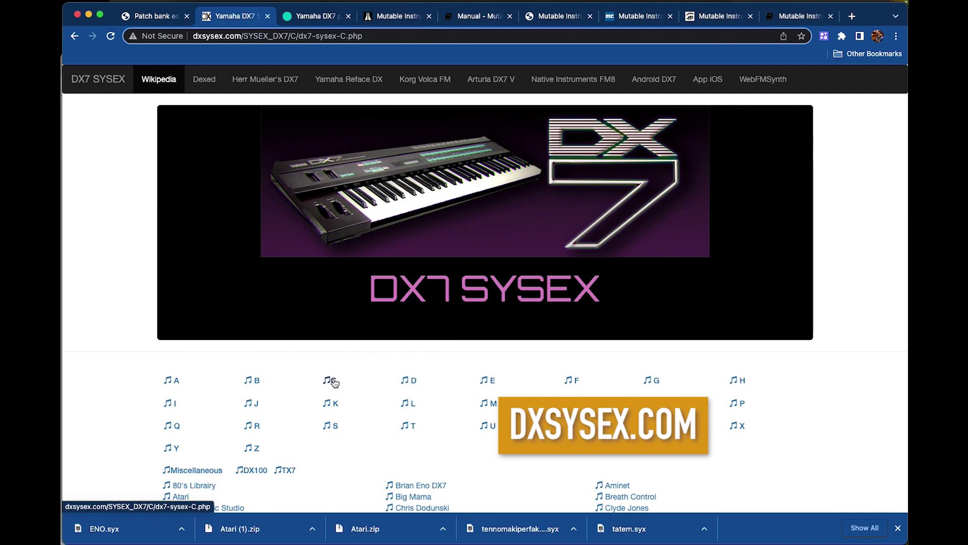
Step: Page through the C file list and on into the D files
{"action": "left_click", "coordinate": [334, 382]}
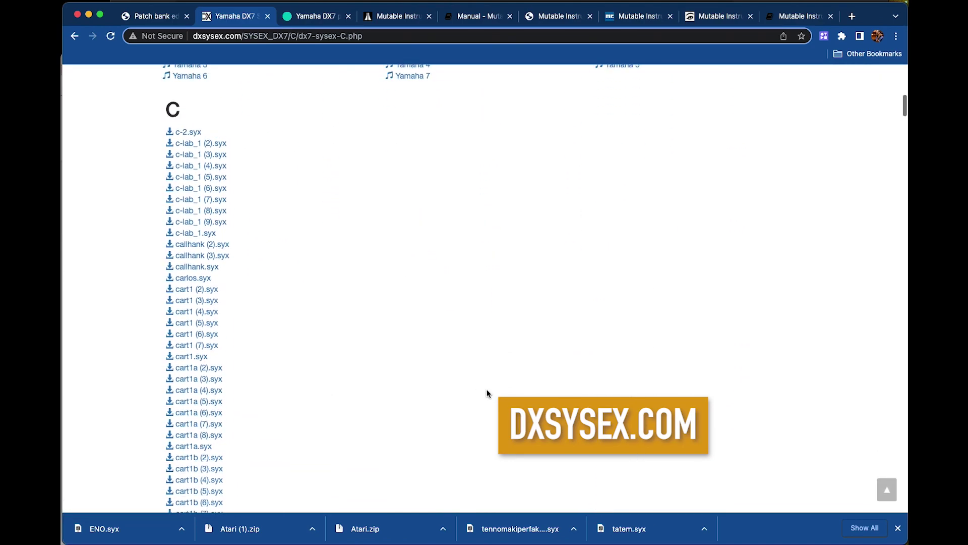
{"action": "scroll", "coordinate": [487, 388], "scroll_direction": "down", "scroll_amount": 15}
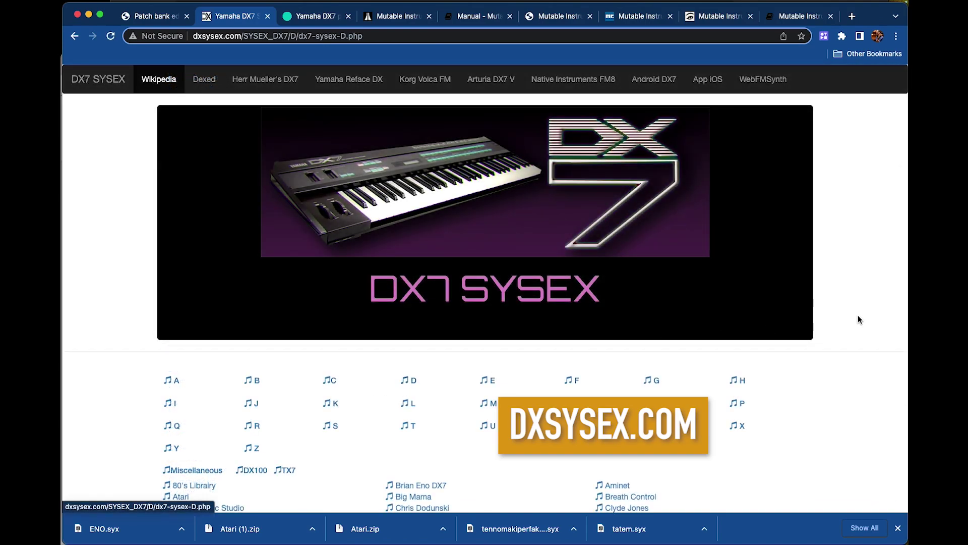
{"action": "scroll", "coordinate": [858, 319], "scroll_direction": "down", "scroll_amount": 7}
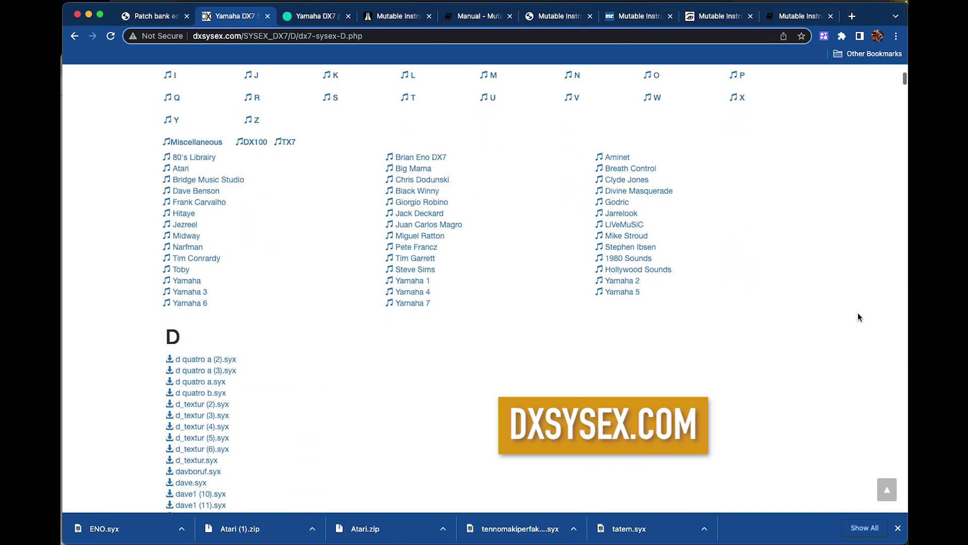
{"action": "scroll", "coordinate": [858, 314], "scroll_direction": "down", "scroll_amount": 5}
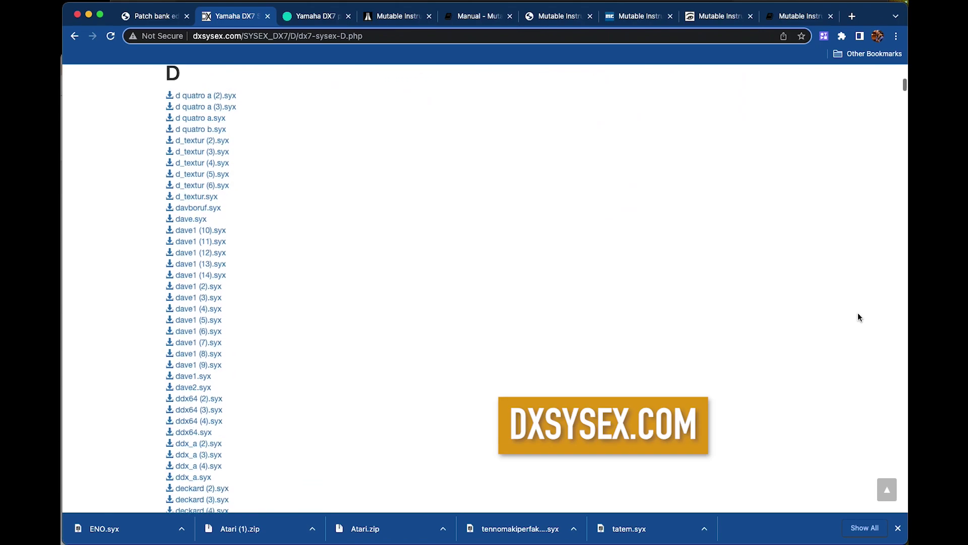
{"action": "scroll", "coordinate": [857, 317], "scroll_direction": "down", "scroll_amount": 10}
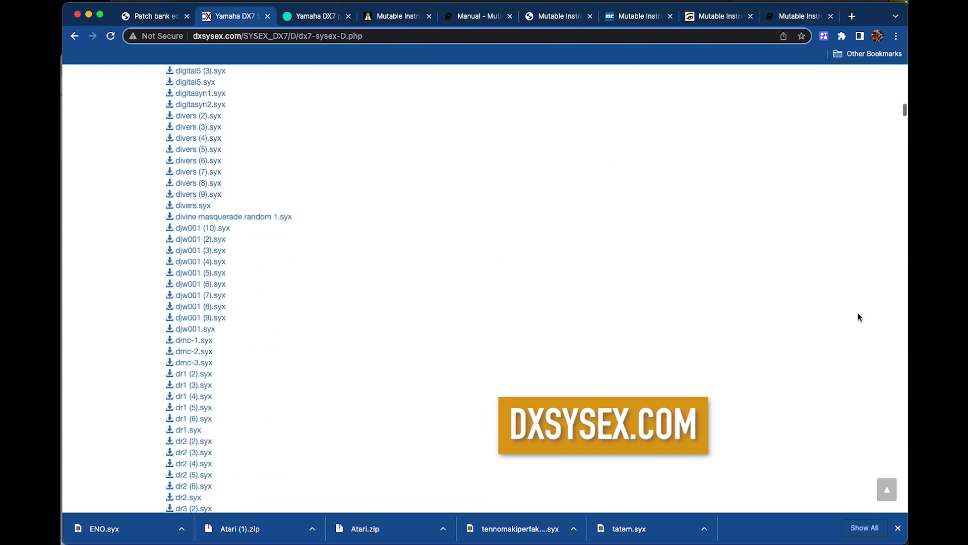
{"action": "scroll", "coordinate": [857, 317], "scroll_direction": "down", "scroll_amount": 5}
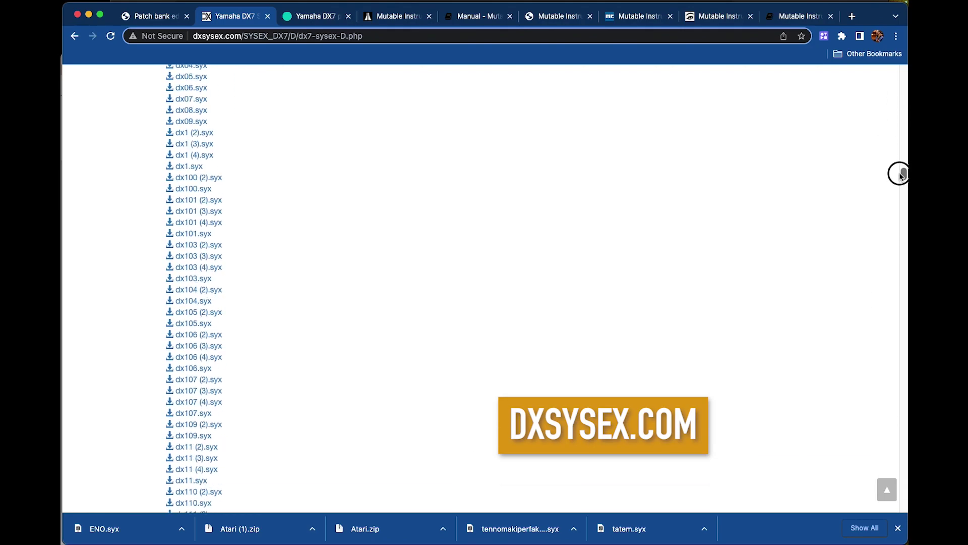
{"action": "left_click_drag", "start_coordinate": [897, 207], "coordinate": [891, 257]}
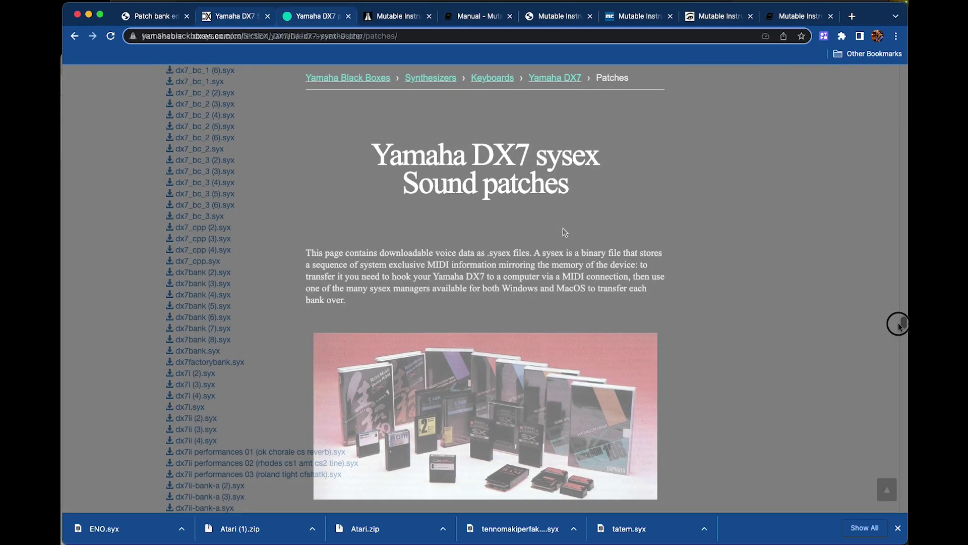
Step: Scroll down through the Yamaha DX7 Factory patches and VRC Voice ROM tables
{"action": "scroll", "coordinate": [736, 298], "scroll_direction": "down", "scroll_amount": 8}
{"action": "scroll", "coordinate": [735, 298], "scroll_direction": "down", "scroll_amount": 5}
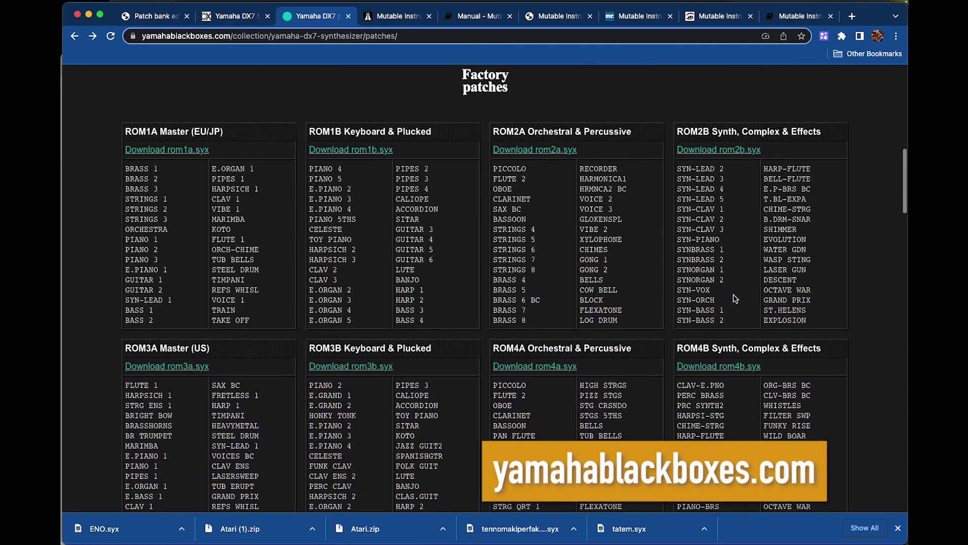
{"action": "scroll", "coordinate": [735, 299], "scroll_direction": "down", "scroll_amount": 4}
{"action": "scroll", "coordinate": [736, 298], "scroll_direction": "down", "scroll_amount": 10}
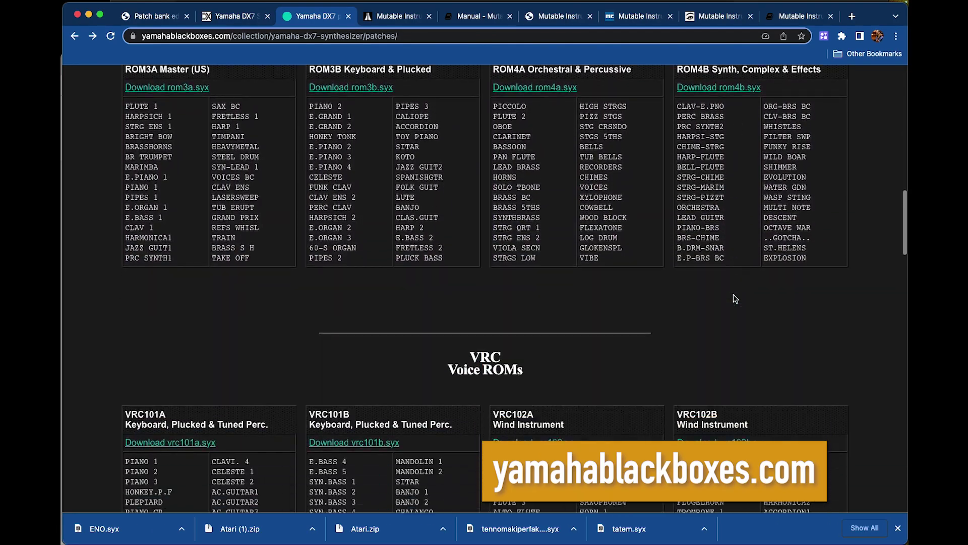
{"action": "scroll", "coordinate": [735, 298], "scroll_direction": "down", "scroll_amount": 8}
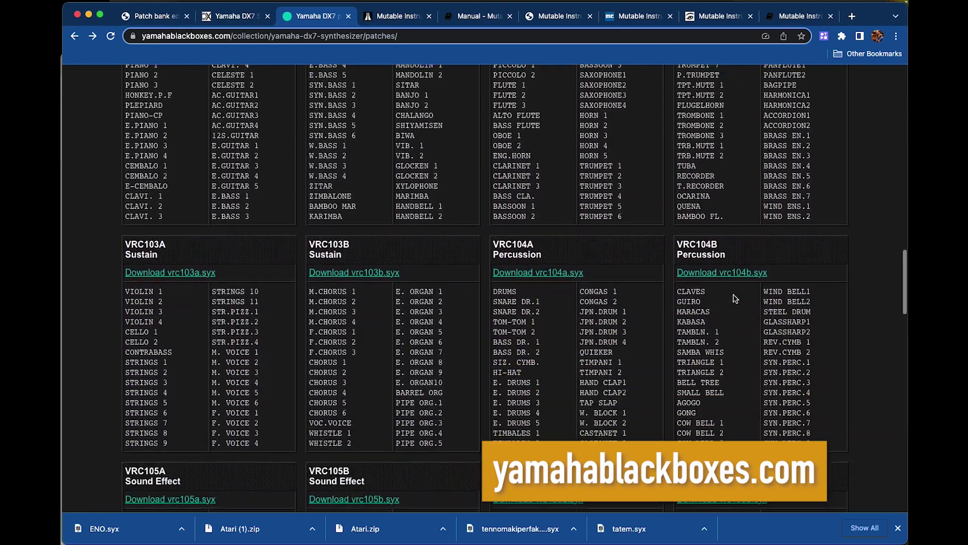
{"action": "scroll", "coordinate": [735, 298], "scroll_direction": "down", "scroll_amount": 14}
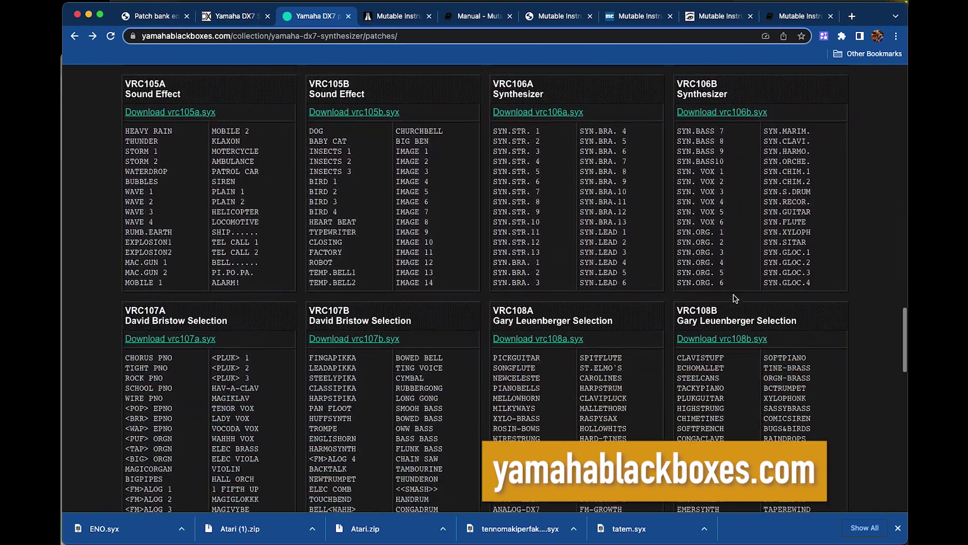
{"action": "scroll", "coordinate": [733, 297], "scroll_direction": "down", "scroll_amount": 2}
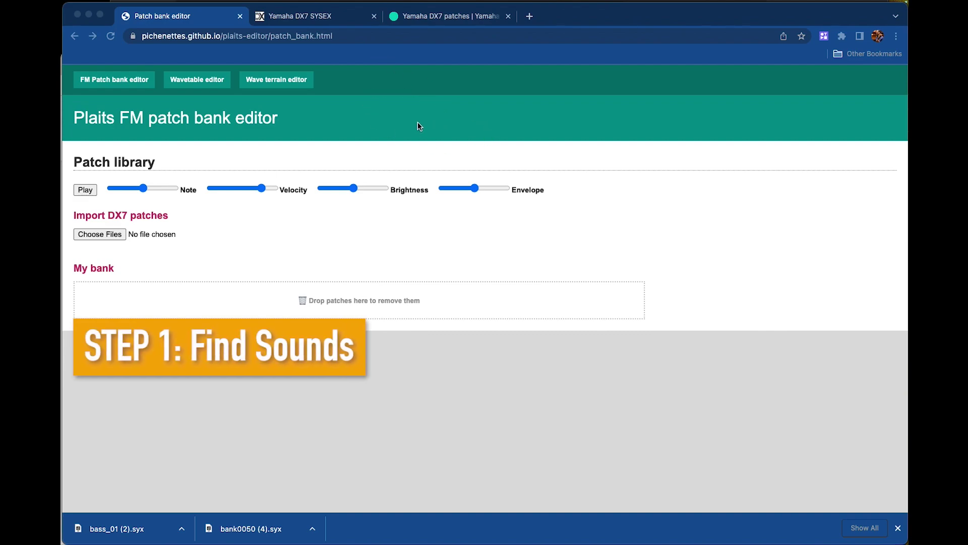
Step: Return to DX7 SYSEX and open the T list, gathering tatem.syx and tennomakiperfakv101.syx
{"action": "key", "text": "ctrl+Tab"}
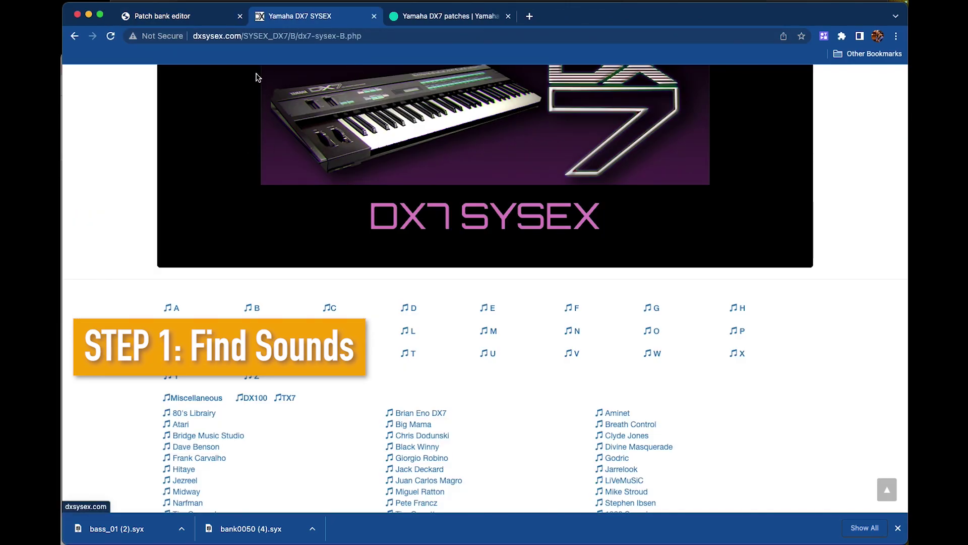
{"action": "scroll", "coordinate": [366, 349], "scroll_direction": "up", "scroll_amount": 1}
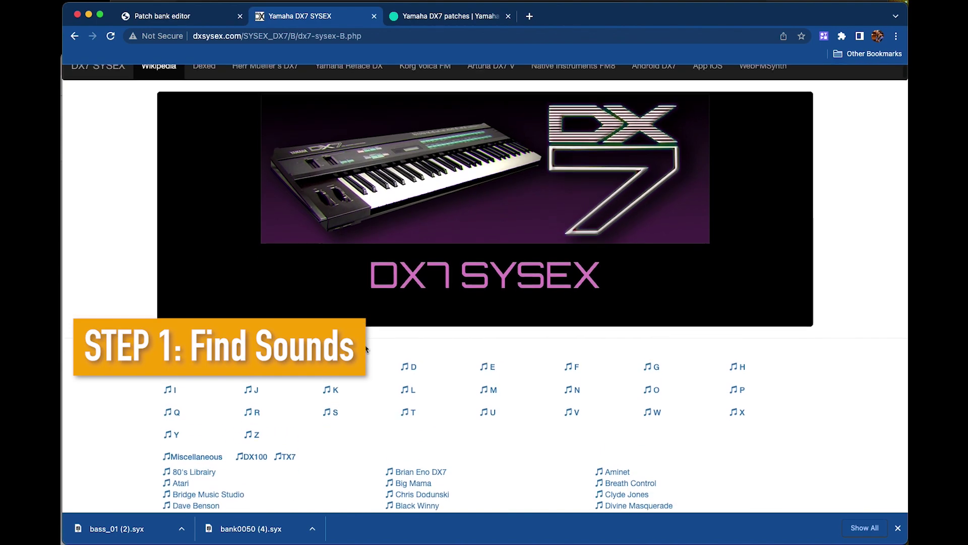
{"action": "scroll", "coordinate": [367, 349], "scroll_direction": "down", "scroll_amount": 4}
{"action": "scroll", "coordinate": [365, 348], "scroll_direction": "down", "scroll_amount": 9}
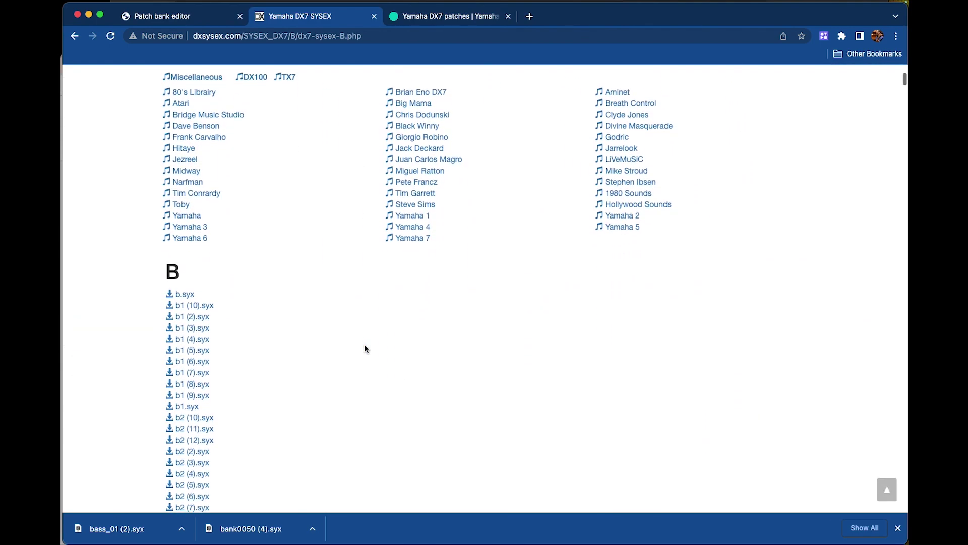
{"action": "scroll", "coordinate": [365, 348], "scroll_direction": "up", "scroll_amount": 10}
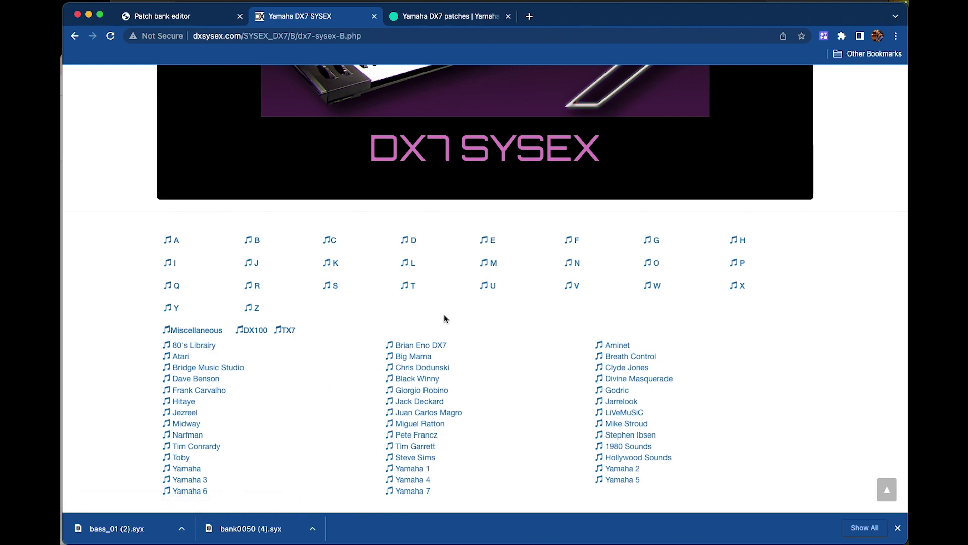
{"action": "left_click", "coordinate": [410, 286]}
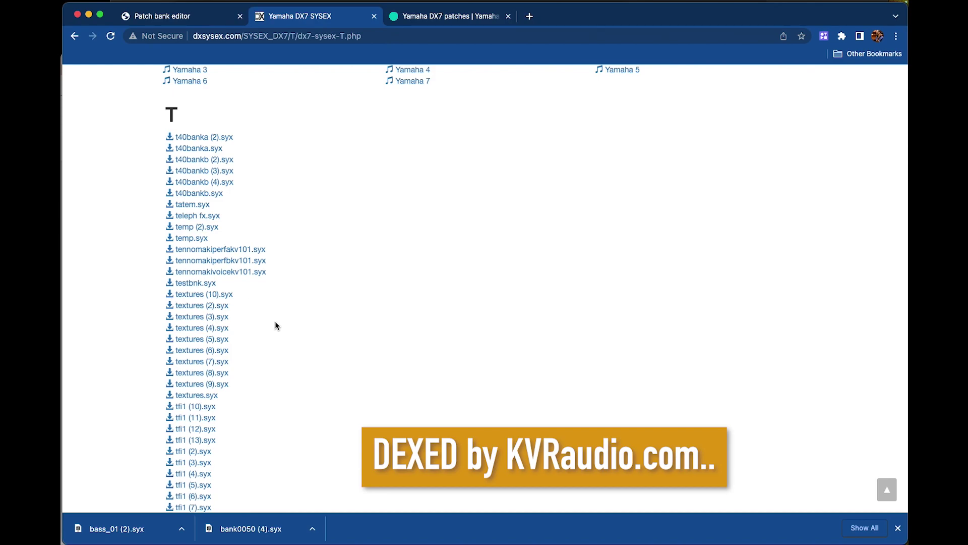
{"action": "scroll", "coordinate": [378, 222], "scroll_direction": "up", "scroll_amount": 15}
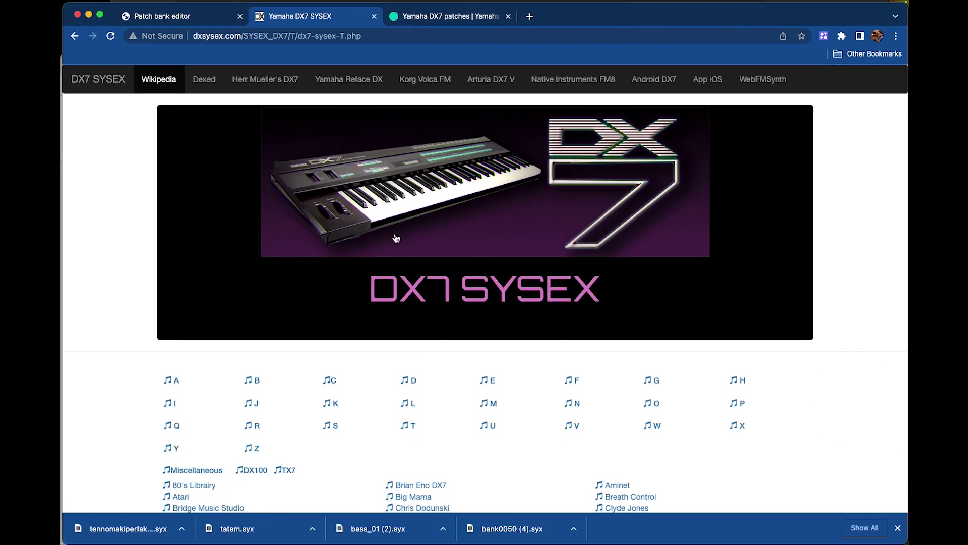
Step: Bring up the empty Plaits patch bank editor and start a DX7 patch import
{"action": "left_click", "coordinate": [182, 20]}
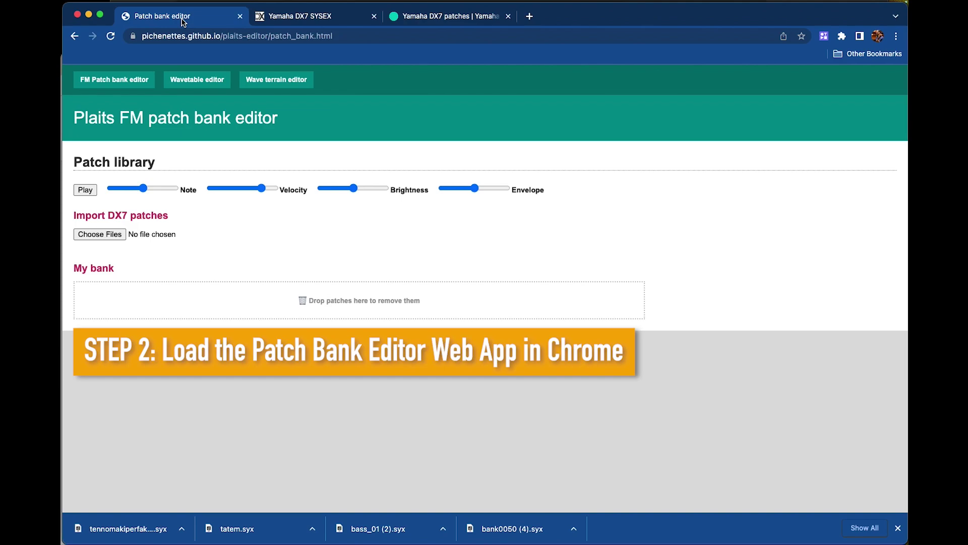
{"action": "left_click", "coordinate": [363, 37]}
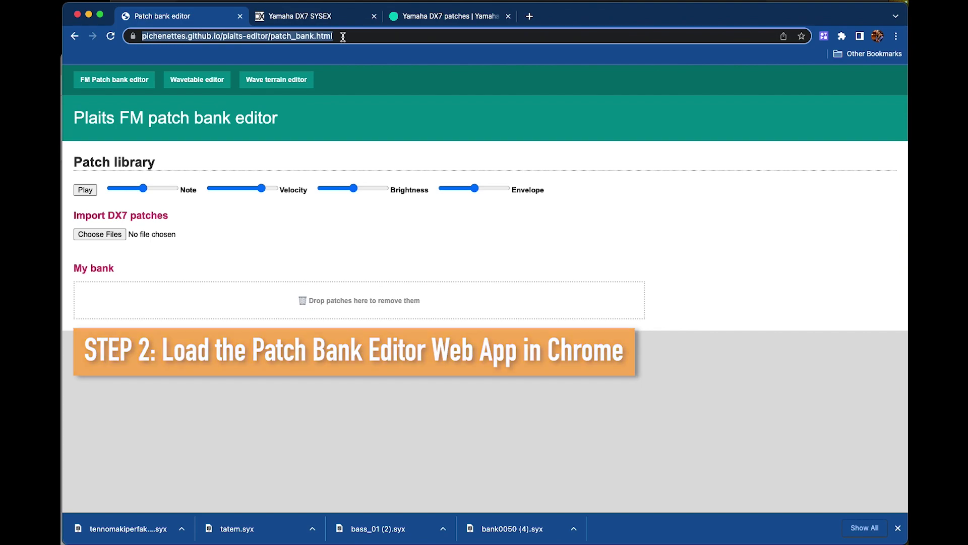
{"action": "left_click", "coordinate": [598, 214]}
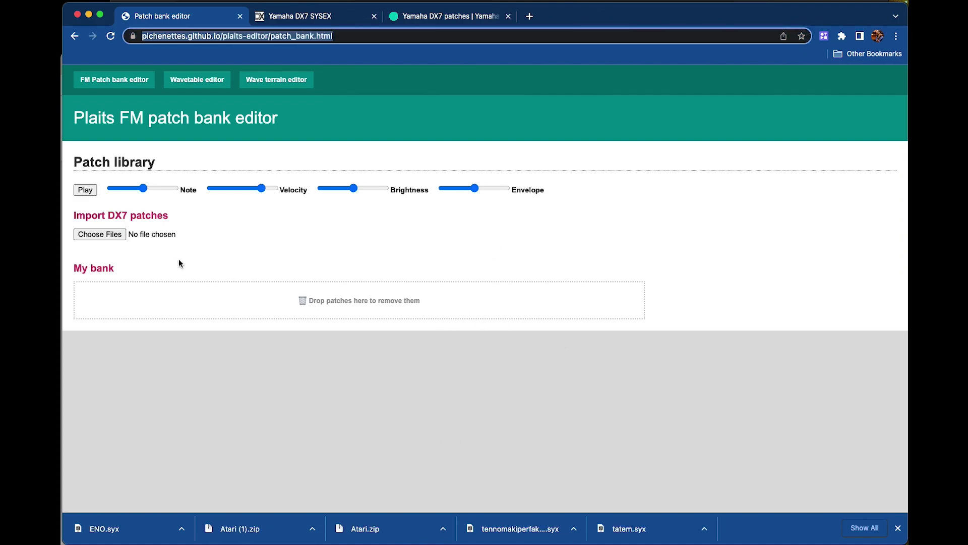
{"action": "left_click", "coordinate": [100, 233]}
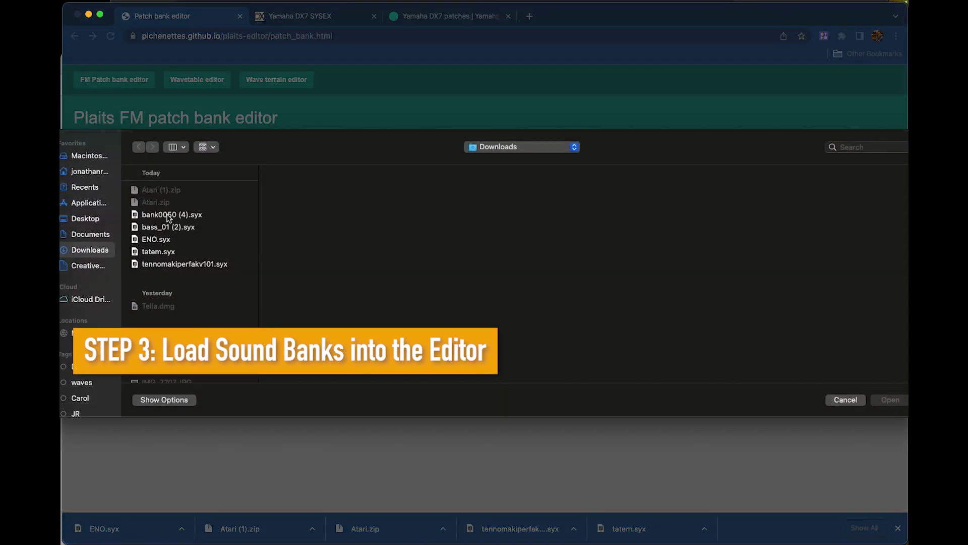
Step: Import bank0050 (4).syx, filling My bank with its 32 patches
{"action": "left_click", "coordinate": [168, 216]}
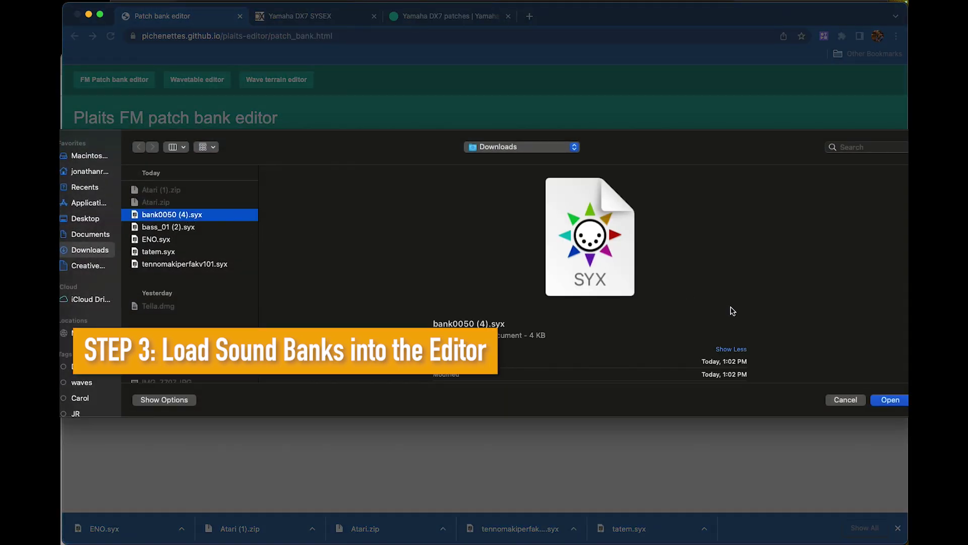
{"action": "left_click", "coordinate": [888, 400]}
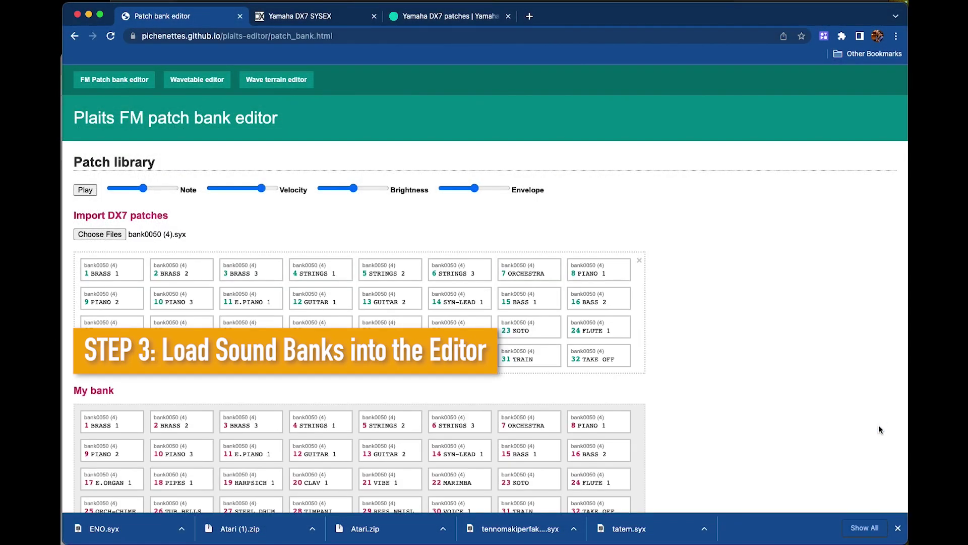
{"action": "scroll", "coordinate": [722, 342], "scroll_direction": "down", "scroll_amount": 3}
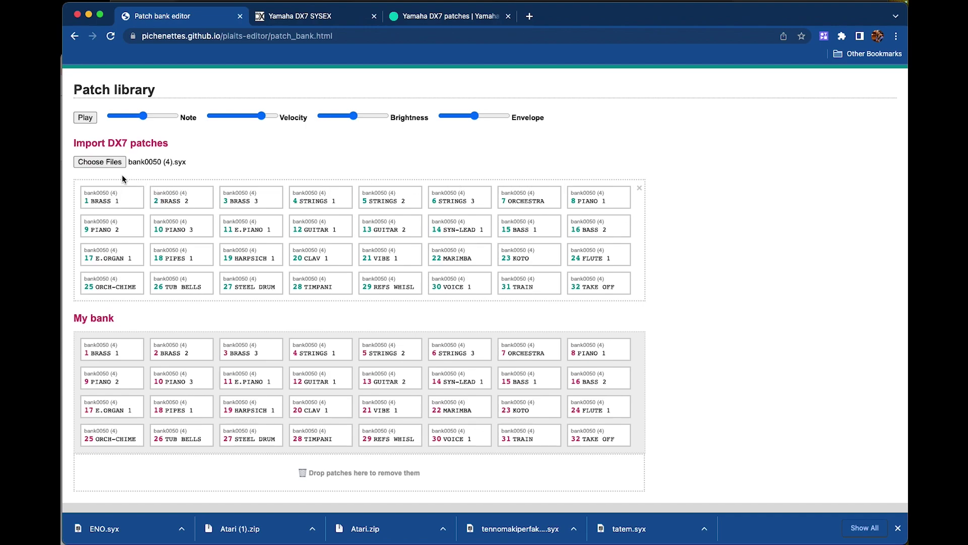
Step: Import bass_01 (2).syx as a second bank
{"action": "left_click", "coordinate": [108, 163]}
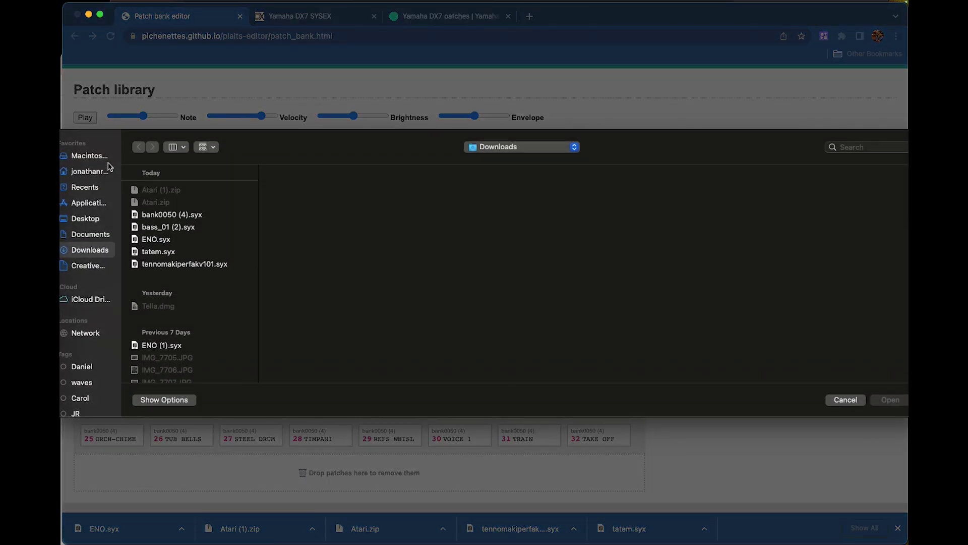
{"action": "left_click", "coordinate": [176, 230]}
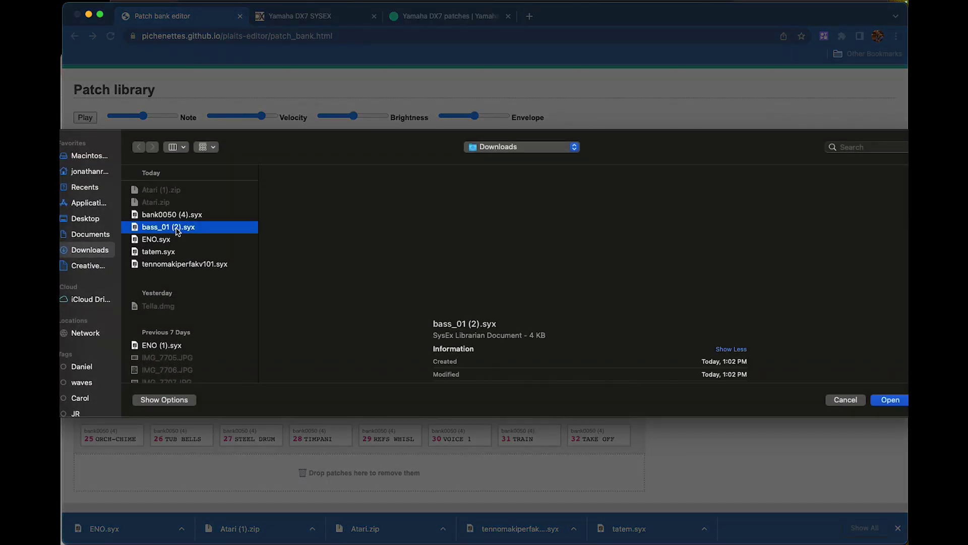
{"action": "left_click", "coordinate": [885, 400]}
{"action": "scroll", "coordinate": [767, 263], "scroll_direction": "down", "scroll_amount": 3}
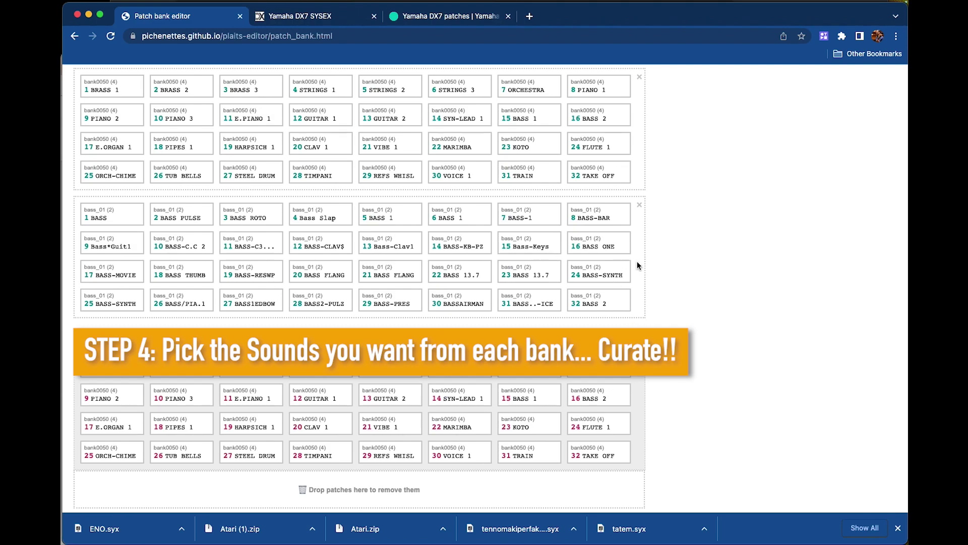
Step: Return to the top of the Patch library and start the patch preview playing
{"action": "scroll", "coordinate": [656, 147], "scroll_direction": "up", "scroll_amount": 3}
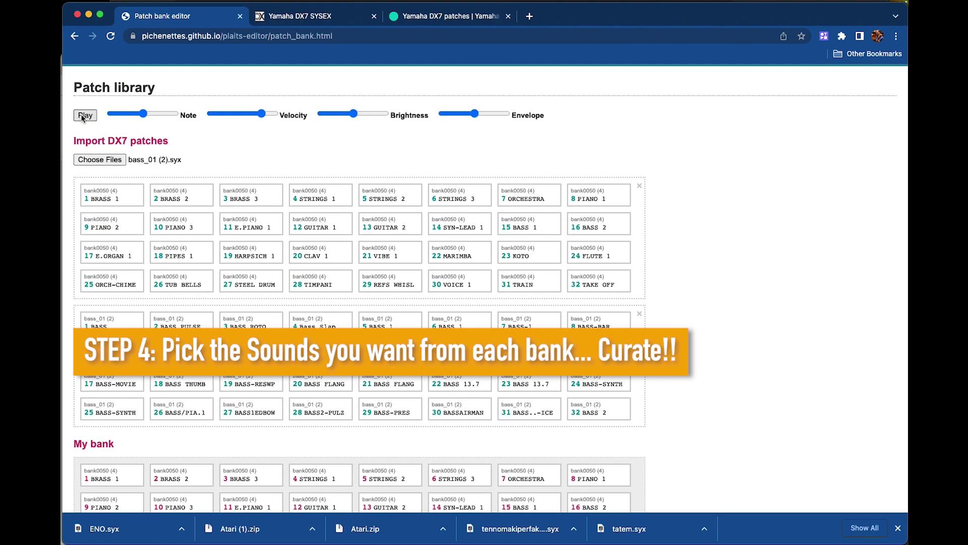
{"action": "scroll", "coordinate": [113, 221], "scroll_direction": "down", "scroll_amount": 5}
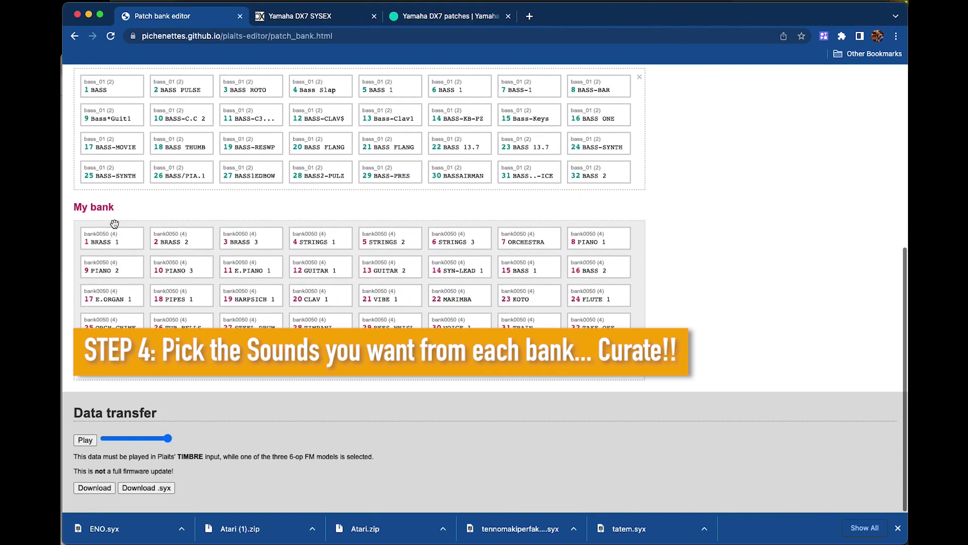
{"action": "scroll", "coordinate": [113, 328], "scroll_direction": "up", "scroll_amount": 6}
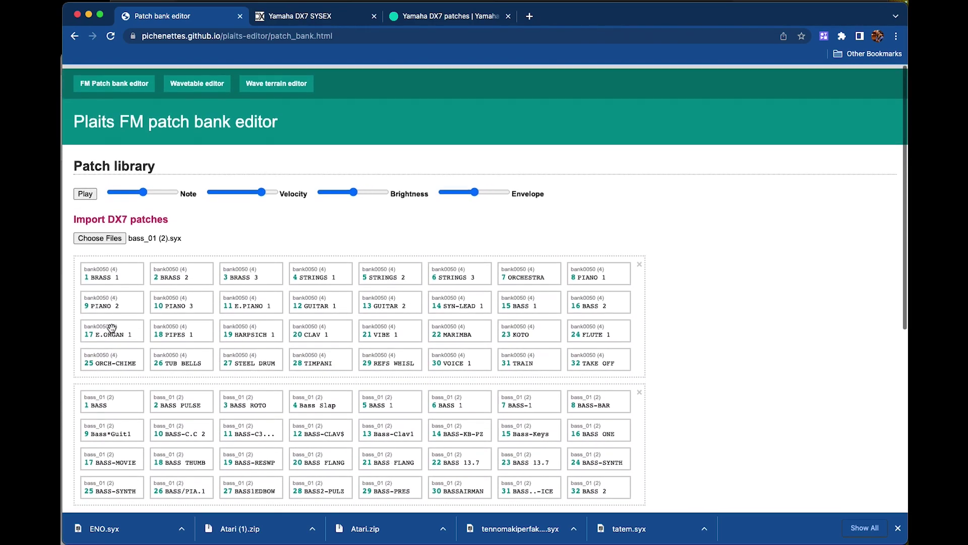
{"action": "left_click", "coordinate": [85, 189]}
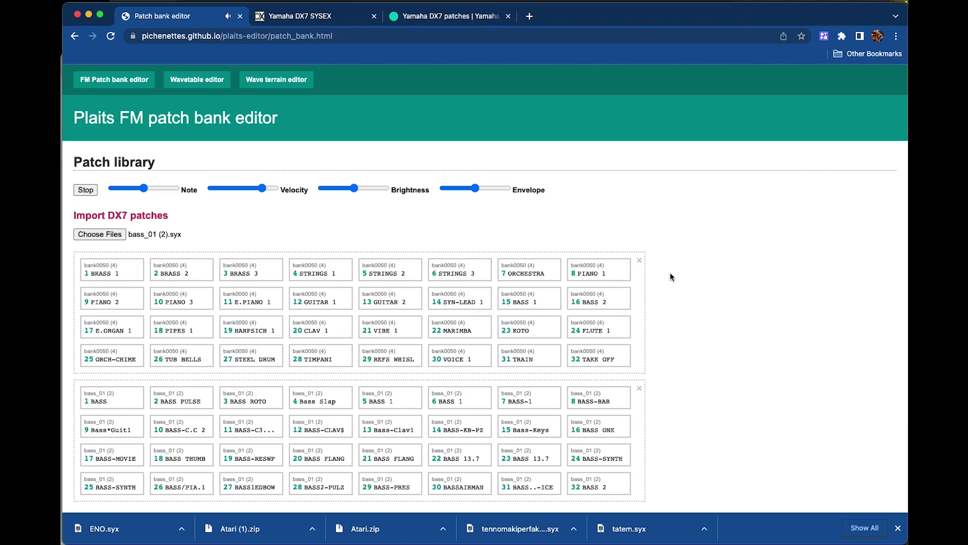
{"action": "scroll", "coordinate": [674, 280], "scroll_direction": "down", "scroll_amount": 5}
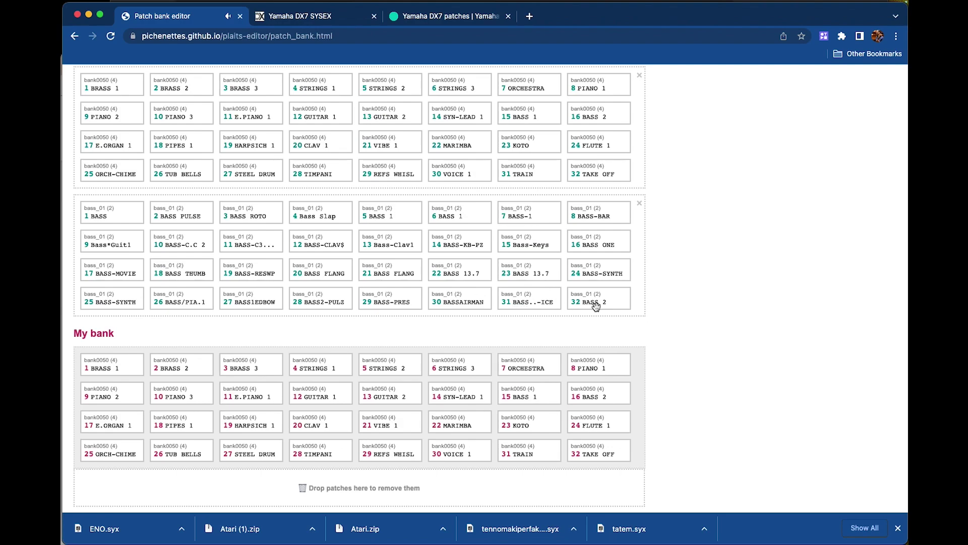
Step: Add BASS-SYNTH, BASS 13.7, BASS 2 and BASSAIRMAN from bass_01 into My bank
{"action": "left_click_drag", "start_coordinate": [619, 264], "coordinate": [614, 371]}
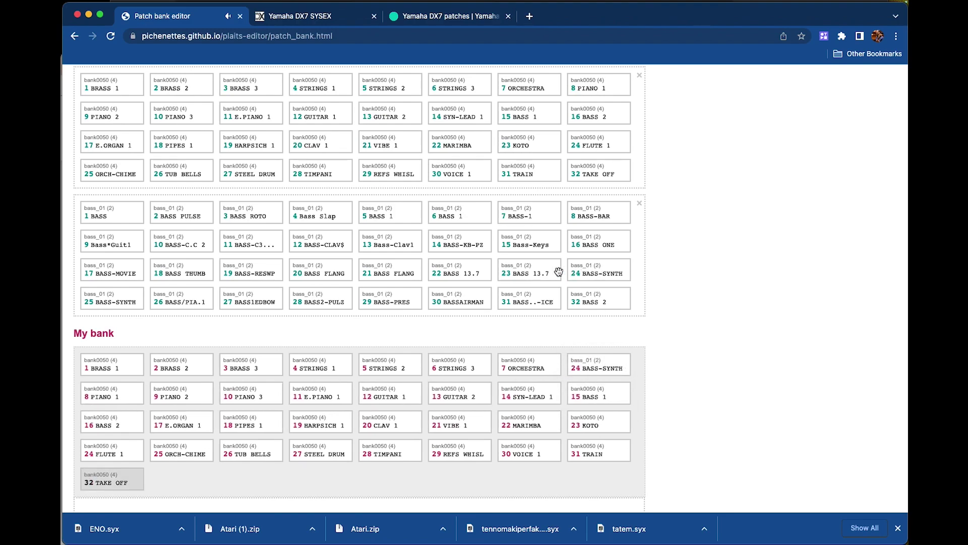
{"action": "left_click", "coordinate": [530, 271]}
{"action": "left_click_drag", "start_coordinate": [530, 271], "coordinate": [601, 394]}
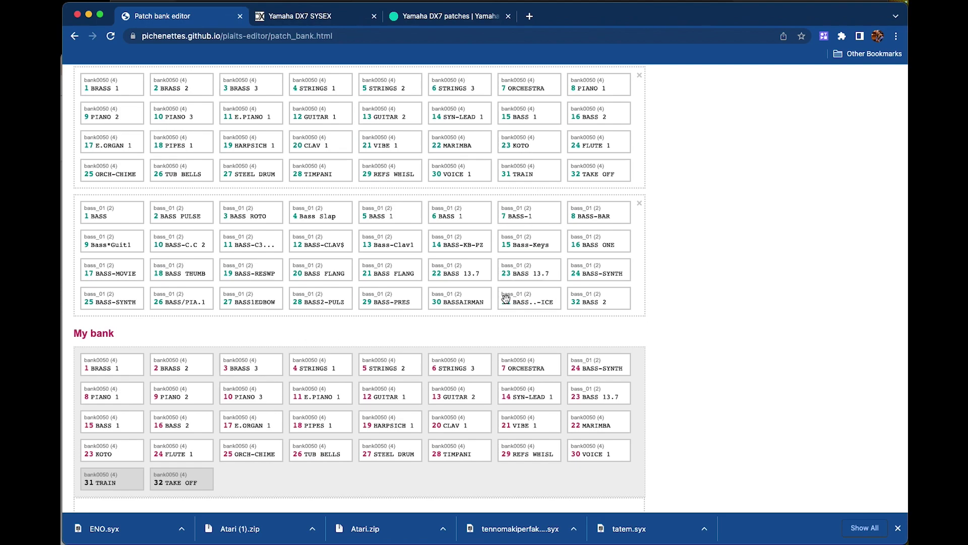
{"action": "left_click", "coordinate": [621, 301]}
{"action": "left_click_drag", "start_coordinate": [620, 301], "coordinate": [618, 415]}
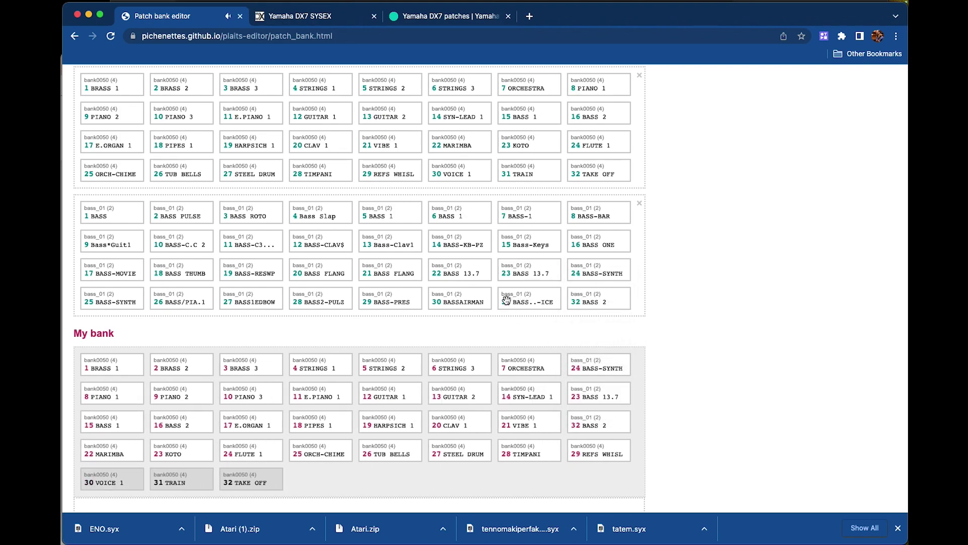
{"action": "left_click_drag", "start_coordinate": [473, 301], "coordinate": [579, 391]}
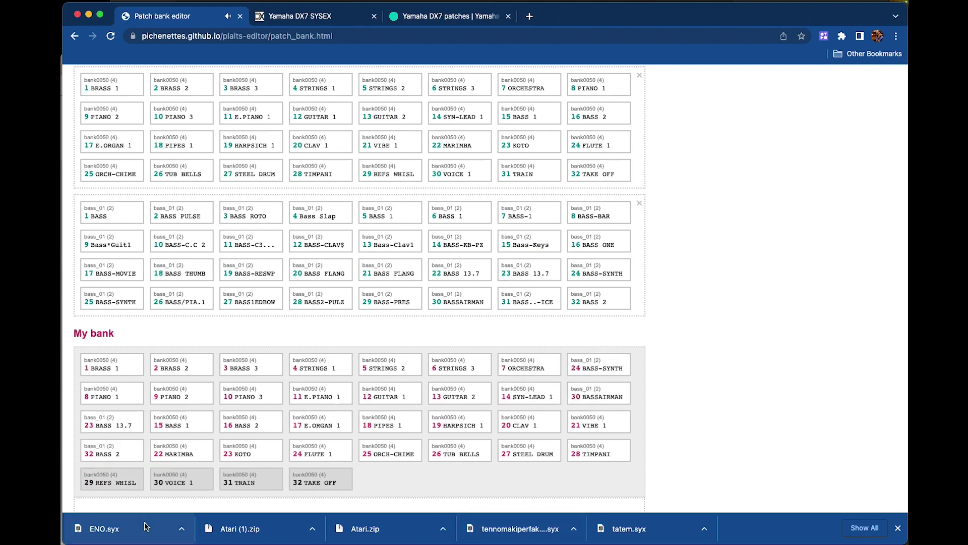
Step: Remove TAKE OFF, TRAIN, VOICE 1 and REFS WHISL from My bank
{"action": "scroll", "coordinate": [464, 431], "scroll_direction": "down", "scroll_amount": 3}
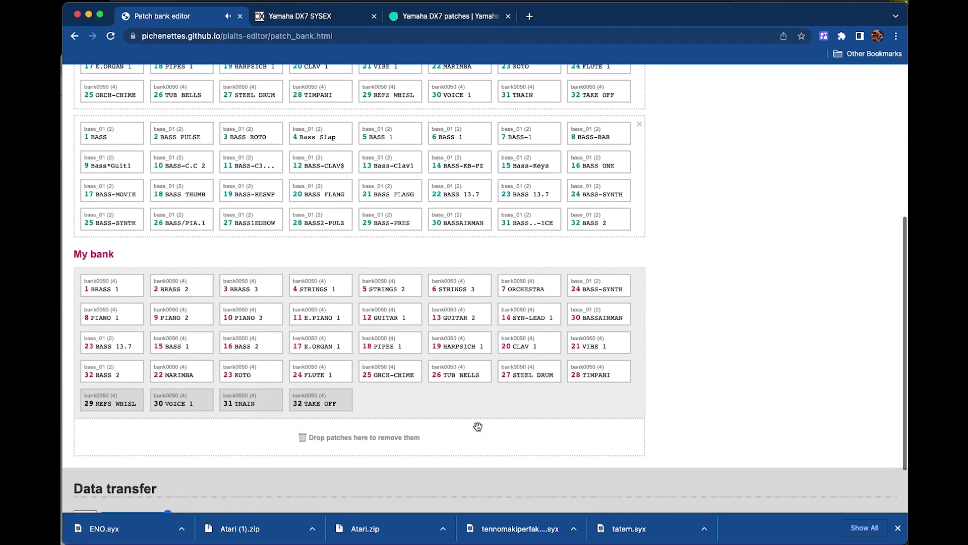
{"action": "left_click_drag", "start_coordinate": [329, 397], "coordinate": [345, 440]}
{"action": "left_click_drag", "start_coordinate": [265, 407], "coordinate": [279, 438]}
{"action": "left_click_drag", "start_coordinate": [177, 402], "coordinate": [184, 438]}
{"action": "left_click_drag", "start_coordinate": [120, 402], "coordinate": [153, 450]}
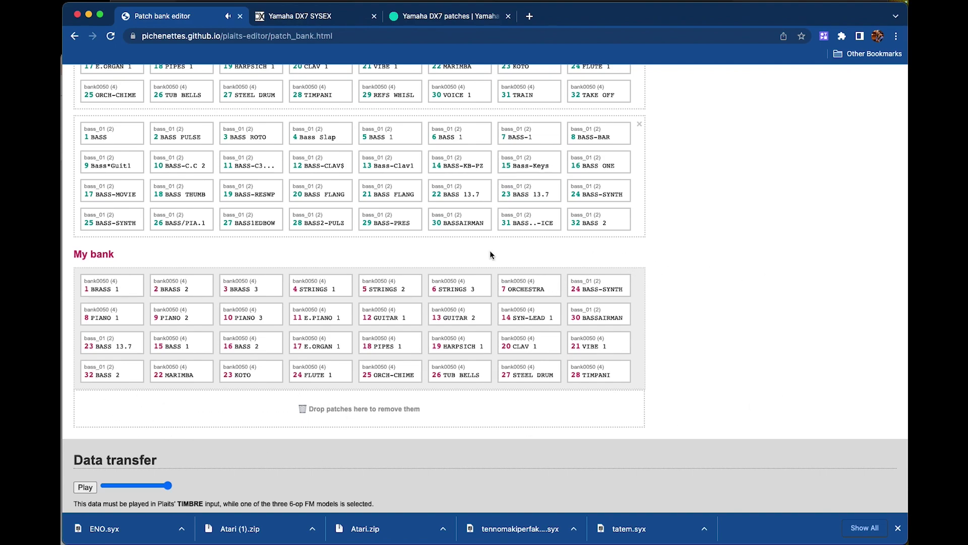
{"action": "scroll", "coordinate": [803, 282], "scroll_direction": "up", "scroll_amount": 3}
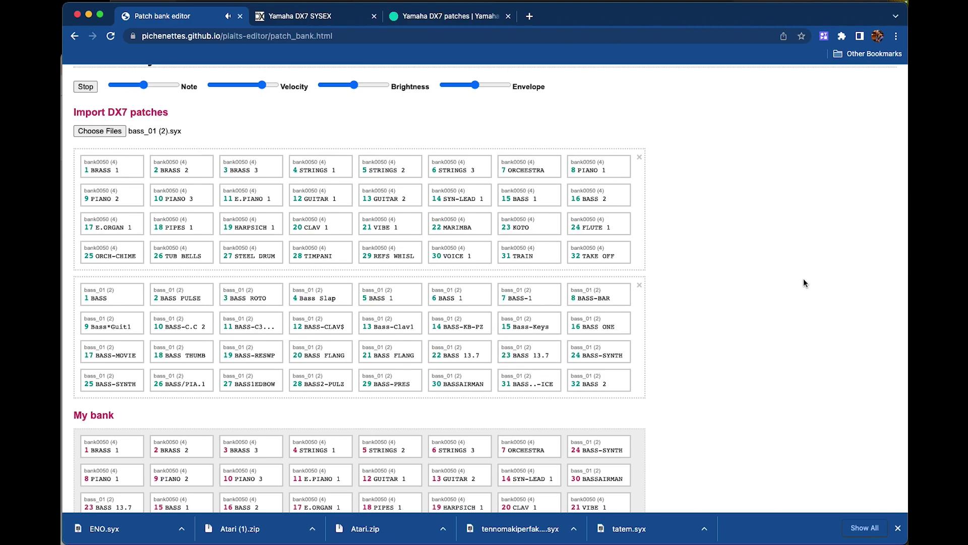
{"action": "scroll", "coordinate": [669, 257], "scroll_direction": "down", "scroll_amount": 1}
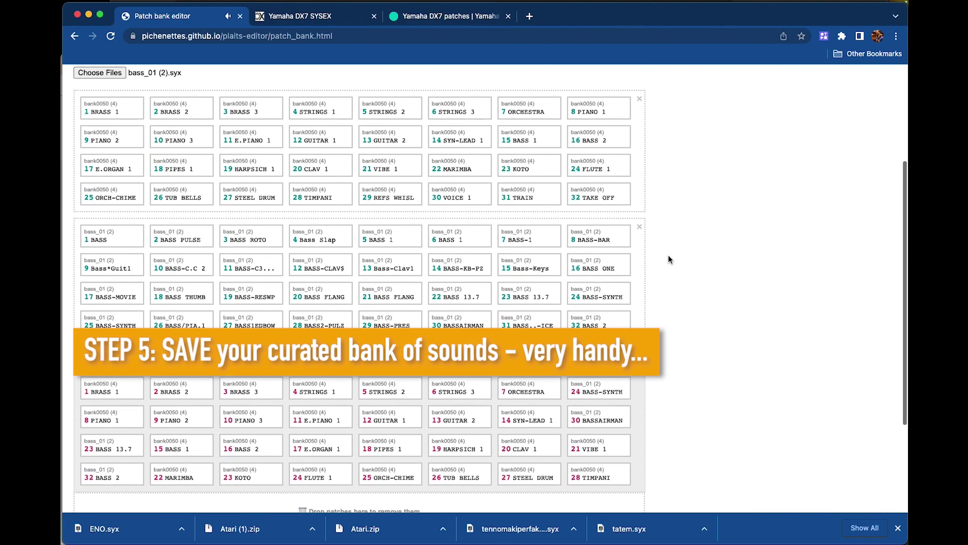
{"action": "scroll", "coordinate": [667, 259], "scroll_direction": "down", "scroll_amount": 1}
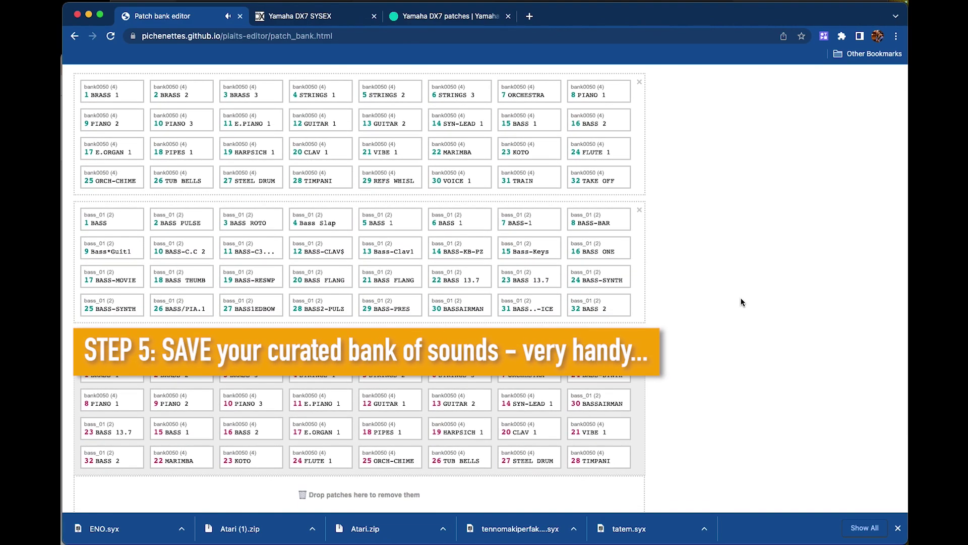
{"action": "scroll", "coordinate": [741, 302], "scroll_direction": "down", "scroll_amount": 2}
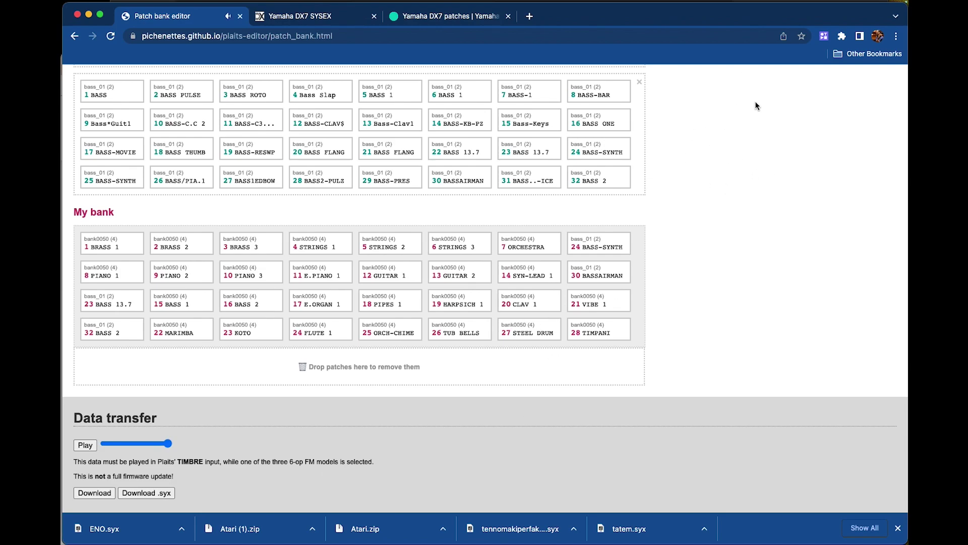
{"action": "scroll", "coordinate": [755, 106], "scroll_direction": "up", "scroll_amount": 3}
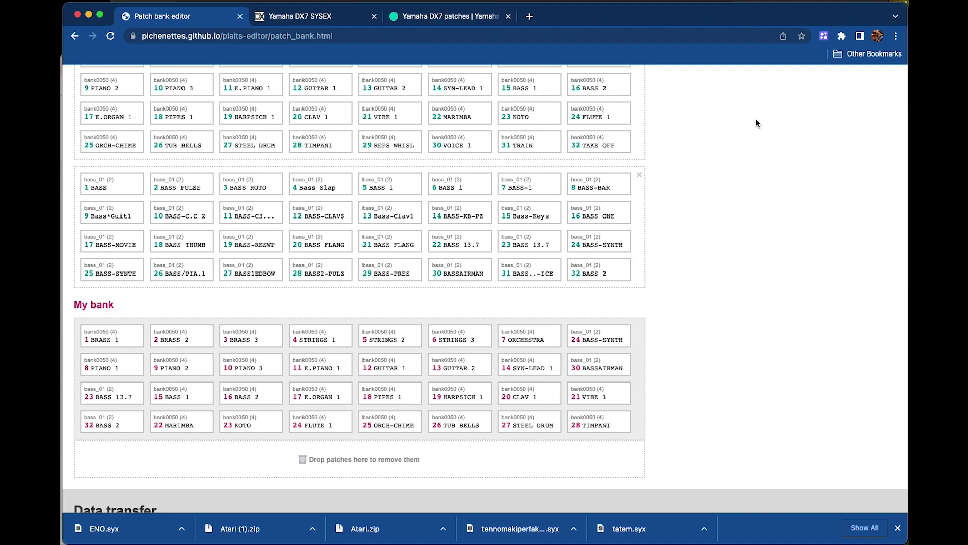
{"action": "scroll", "coordinate": [756, 123], "scroll_direction": "down", "scroll_amount": 3}
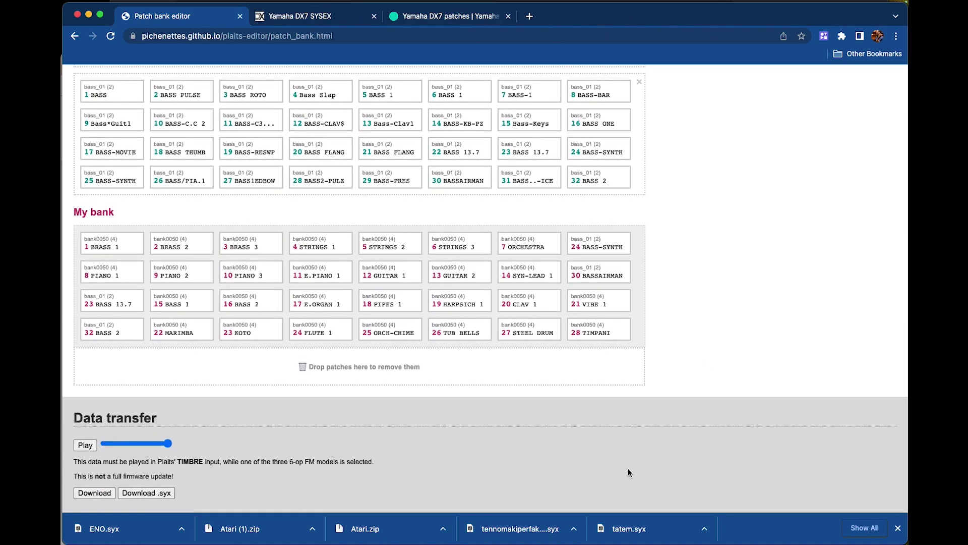
{"action": "scroll", "coordinate": [691, 368], "scroll_direction": "up", "scroll_amount": 6}
{"action": "scroll", "coordinate": [692, 370], "scroll_direction": "down", "scroll_amount": 2}
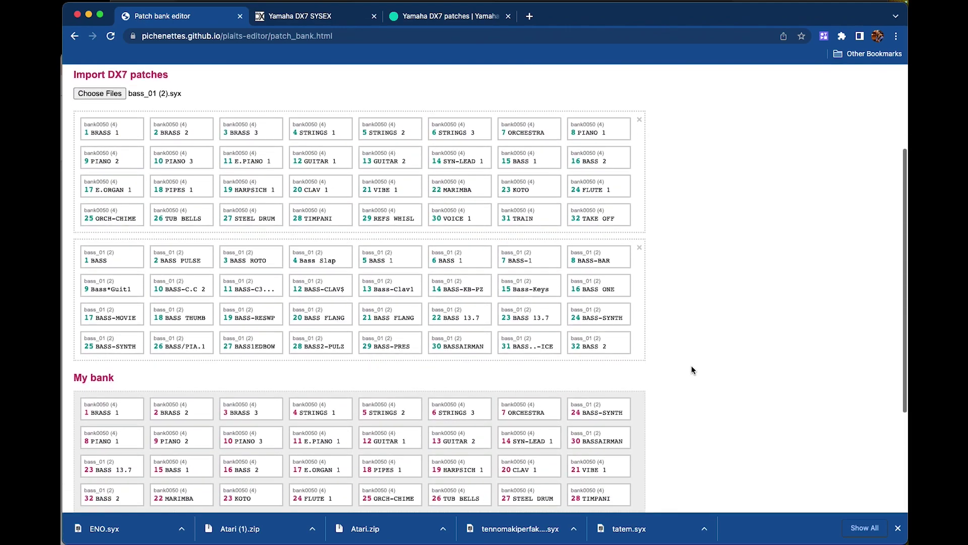
{"action": "scroll", "coordinate": [692, 369], "scroll_direction": "down", "scroll_amount": 3}
{"action": "scroll", "coordinate": [692, 369], "scroll_direction": "up", "scroll_amount": 3}
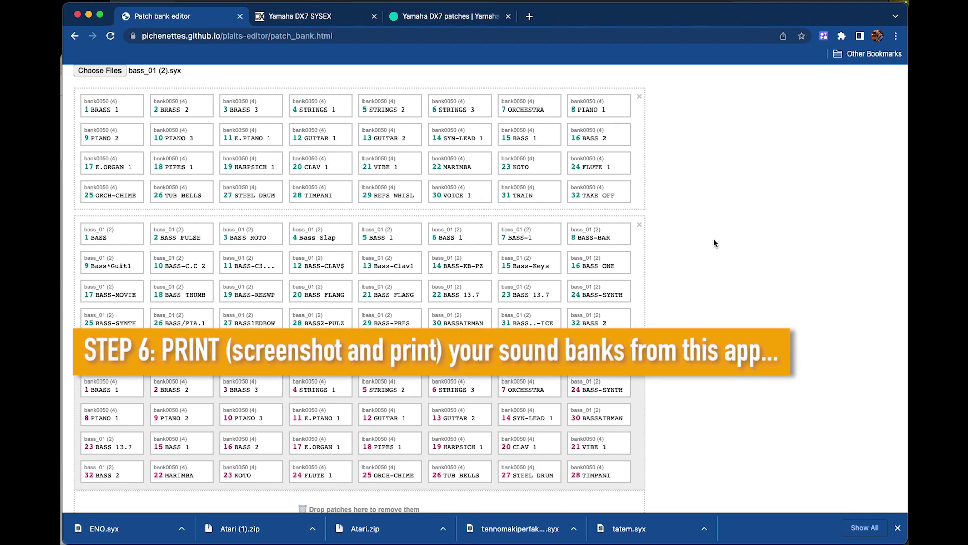
Step: Preview a patch from My bank
{"action": "scroll", "coordinate": [713, 240], "scroll_direction": "up", "scroll_amount": 3}
{"action": "scroll", "coordinate": [713, 242], "scroll_direction": "up", "scroll_amount": 2}
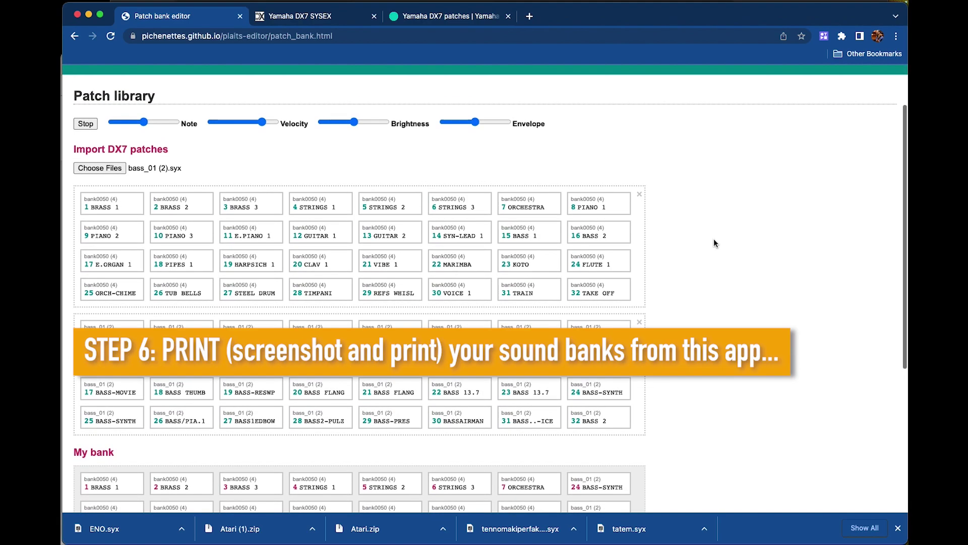
{"action": "scroll", "coordinate": [749, 276], "scroll_direction": "down", "scroll_amount": 8}
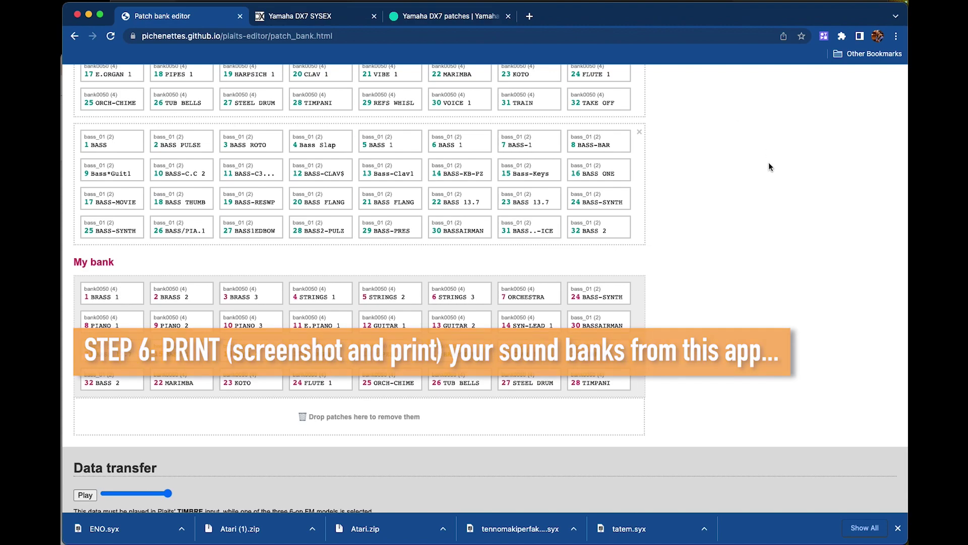
{"action": "scroll", "coordinate": [769, 162], "scroll_direction": "up", "scroll_amount": 3}
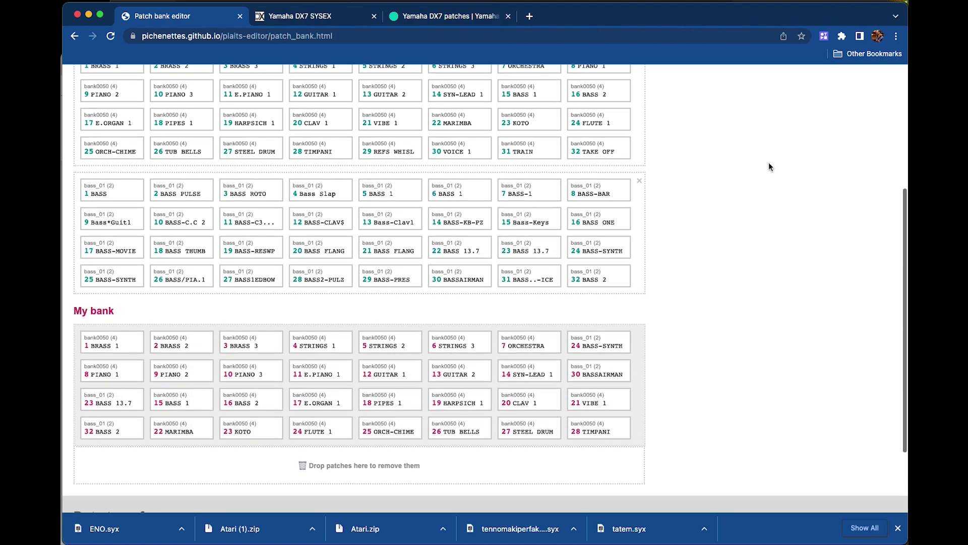
{"action": "scroll", "coordinate": [724, 305], "scroll_direction": "down", "scroll_amount": 5}
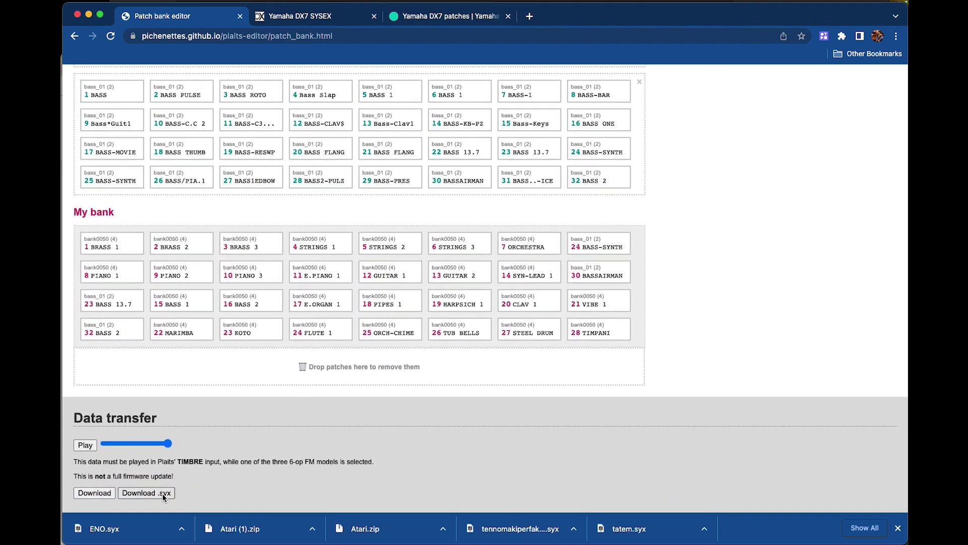
{"action": "left_click", "coordinate": [578, 246]}
Step: Audition a patch from the imported bank
{"action": "scroll", "coordinate": [787, 186], "scroll_direction": "up", "scroll_amount": 4}
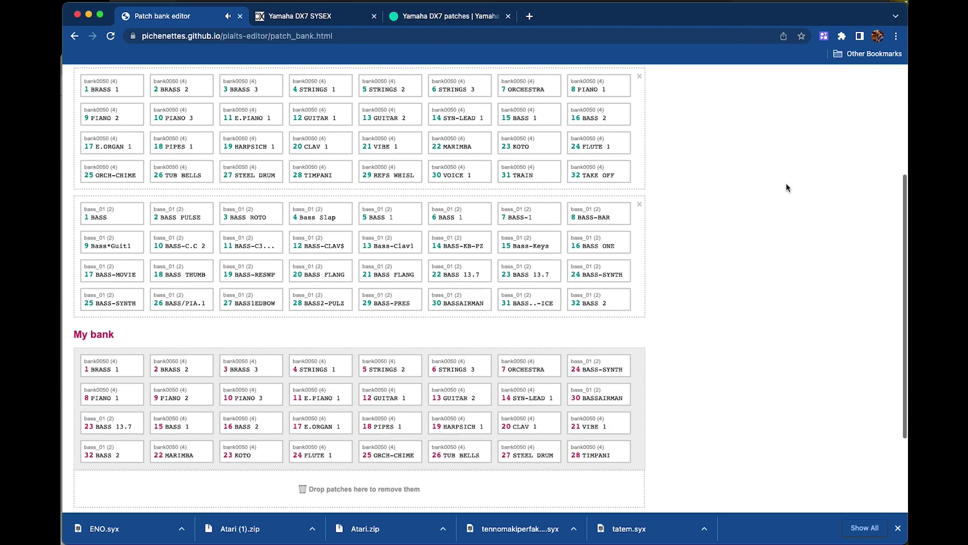
{"action": "scroll", "coordinate": [722, 159], "scroll_direction": "up", "scroll_amount": 5}
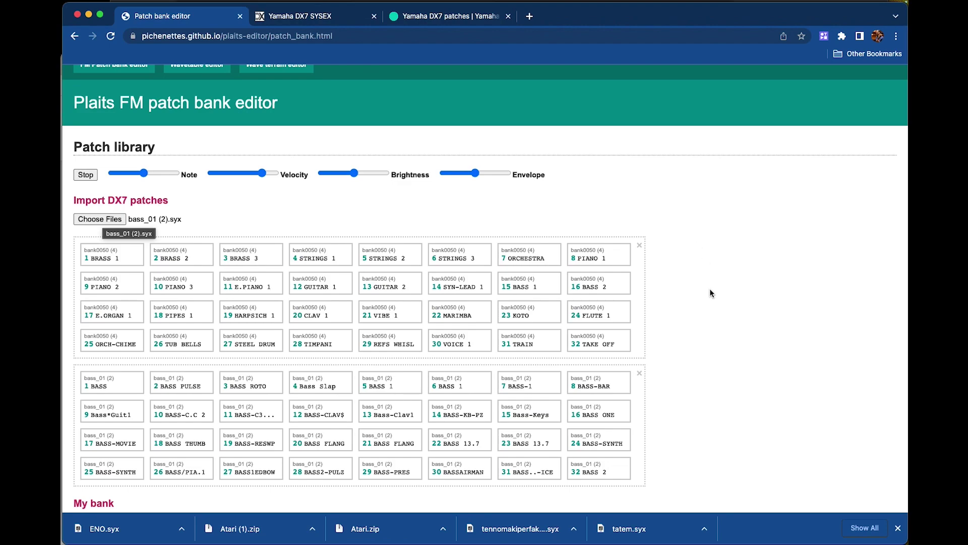
{"action": "scroll", "coordinate": [709, 295], "scroll_direction": "down", "scroll_amount": 3}
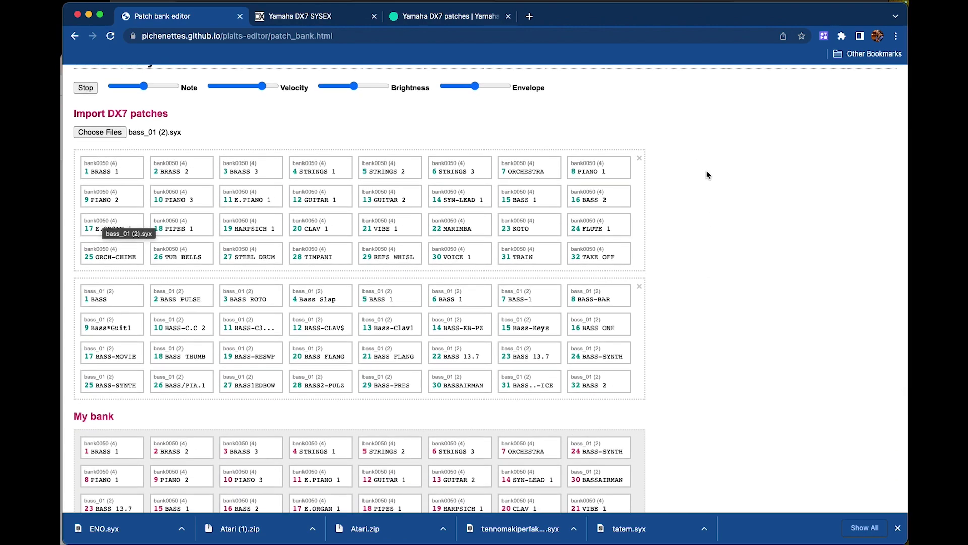
{"action": "left_click", "coordinate": [595, 159]}
{"action": "scroll", "coordinate": [789, 381], "scroll_direction": "down", "scroll_amount": 5}
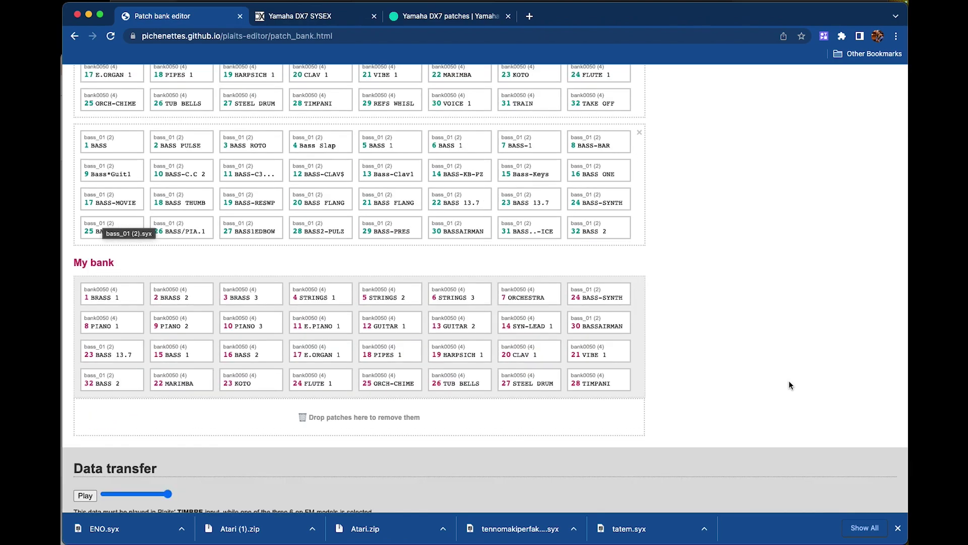
{"action": "scroll", "coordinate": [789, 380], "scroll_direction": "down", "scroll_amount": 2}
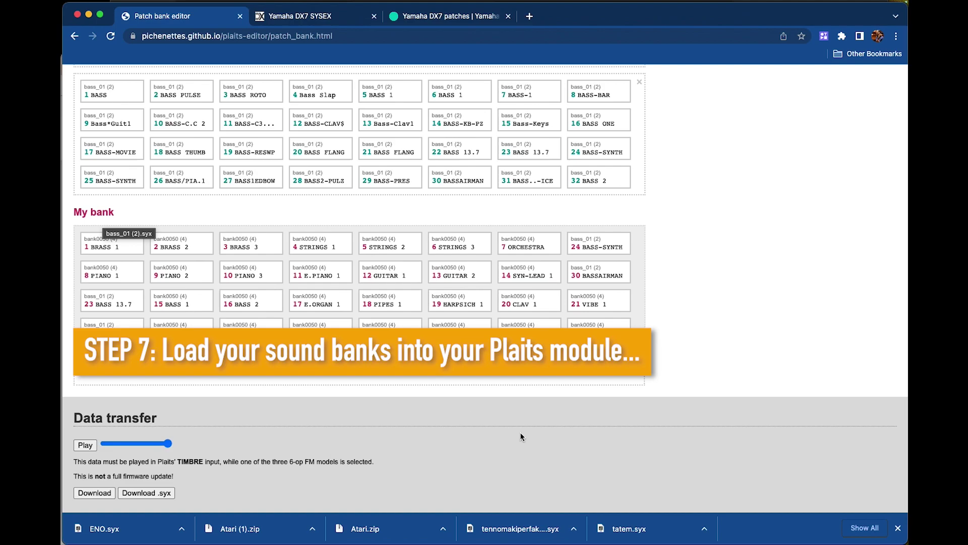
{"action": "scroll", "coordinate": [554, 327], "scroll_direction": "up", "scroll_amount": 15}
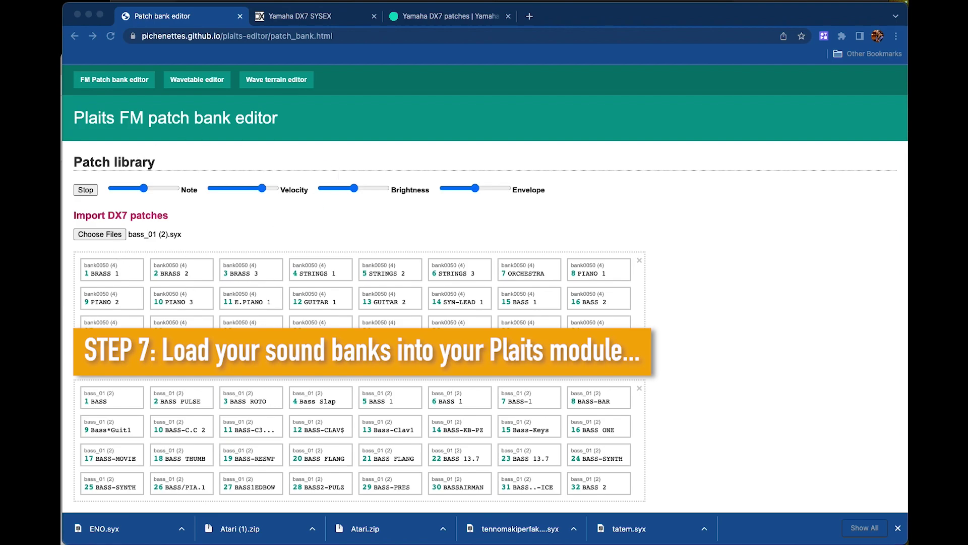
{"action": "scroll", "coordinate": [624, 336], "scroll_direction": "down", "scroll_amount": 1}
{"action": "scroll", "coordinate": [624, 336], "scroll_direction": "down", "scroll_amount": 3}
{"action": "scroll", "coordinate": [624, 333], "scroll_direction": "up", "scroll_amount": 3}
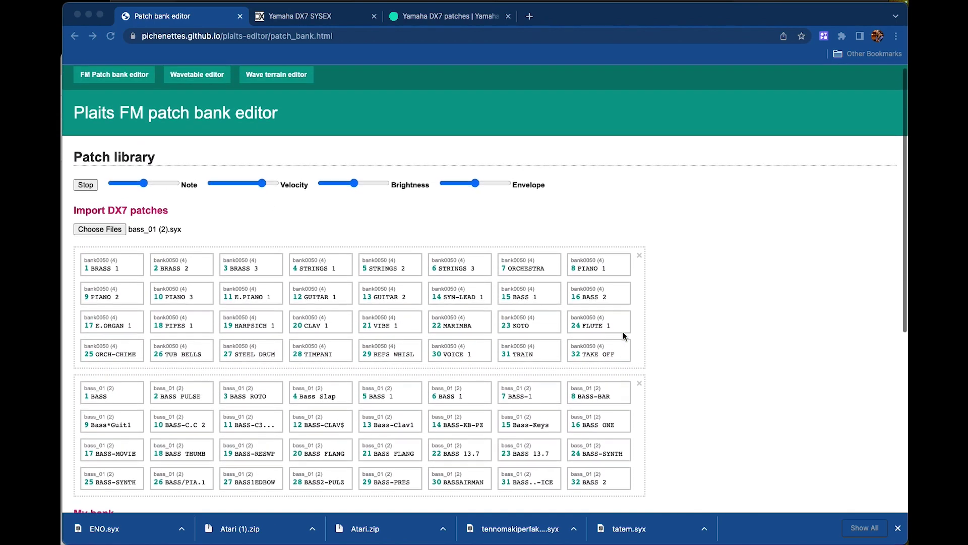
Step: Reload the editor to clear the banks and pick JR-Brass-Winds-Bells-march23.syx for import
{"action": "left_click", "coordinate": [111, 39]}
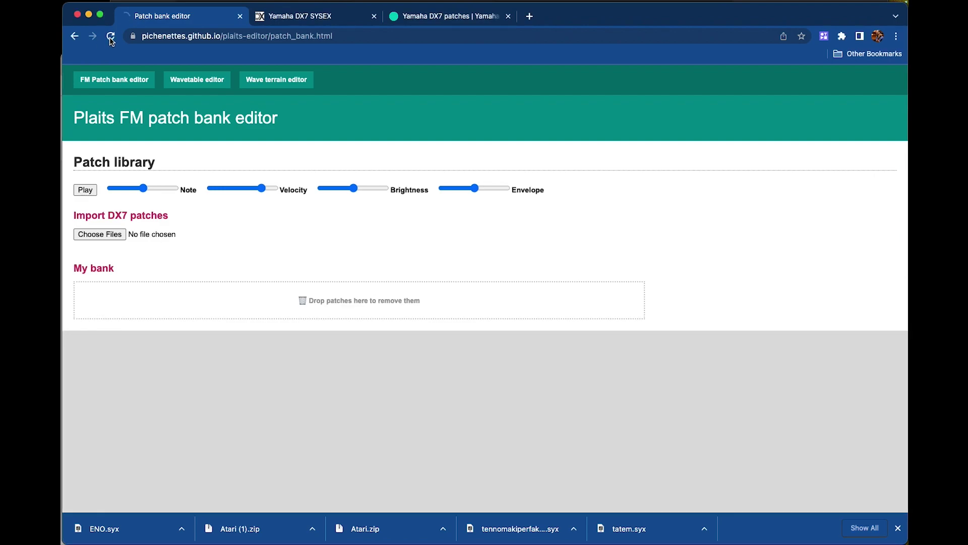
{"action": "left_click", "coordinate": [106, 235]}
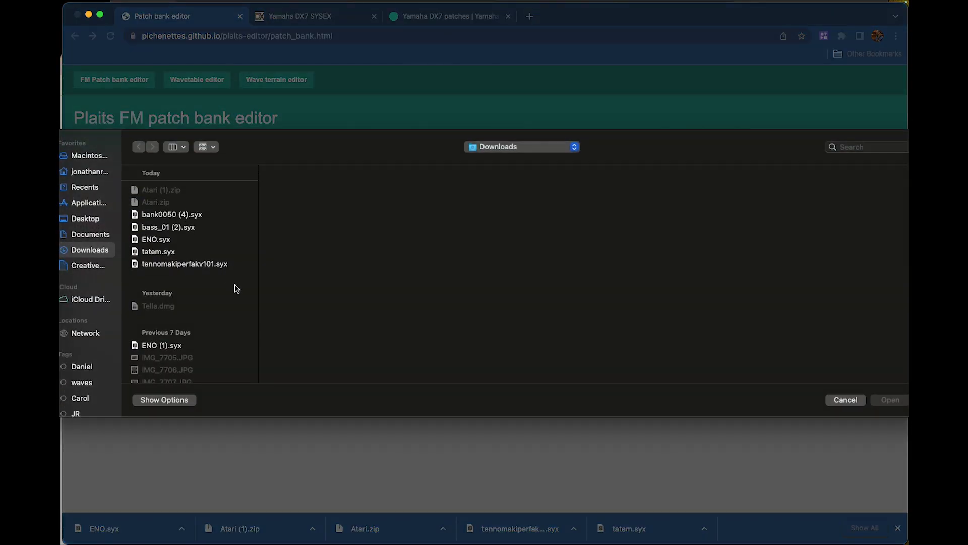
{"action": "left_click", "coordinate": [90, 173]}
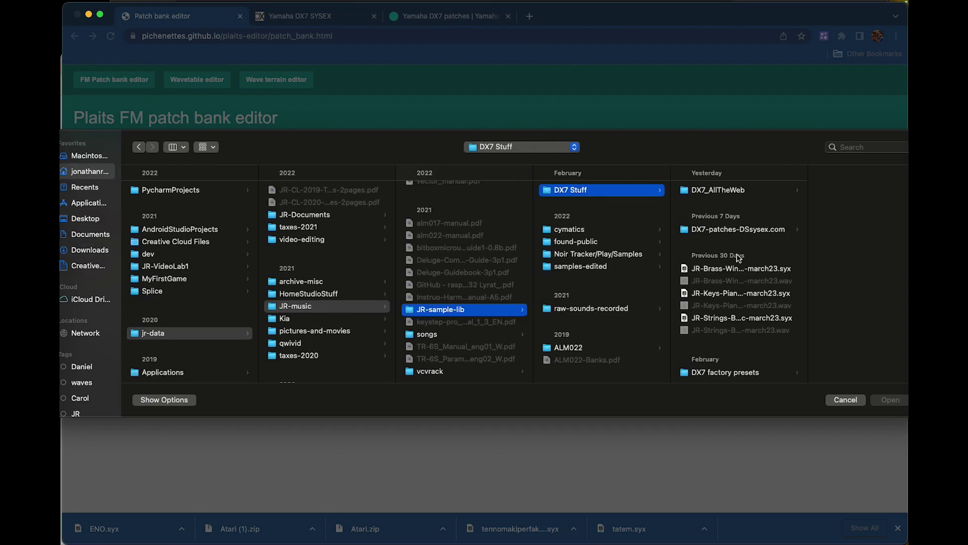
{"action": "left_click", "coordinate": [741, 271]}
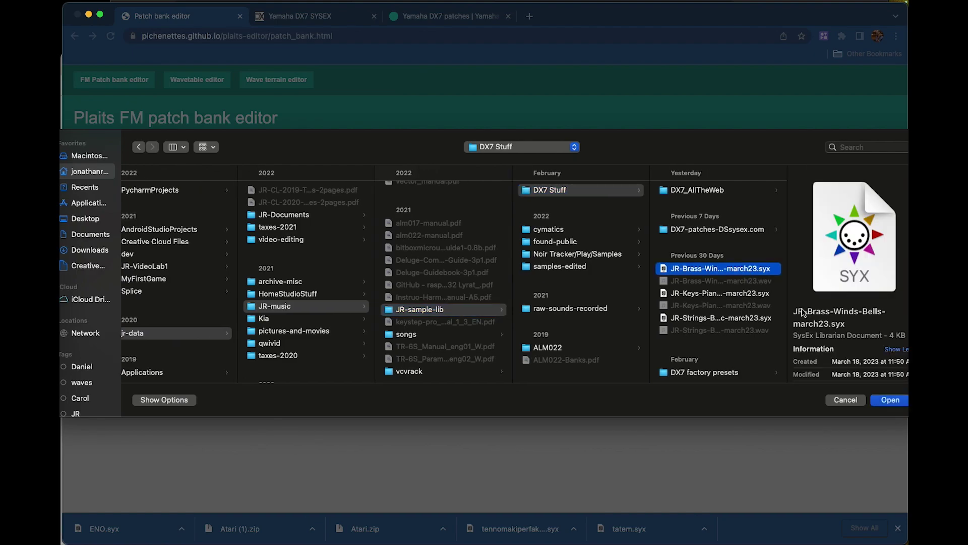
{"action": "left_click", "coordinate": [890, 401]}
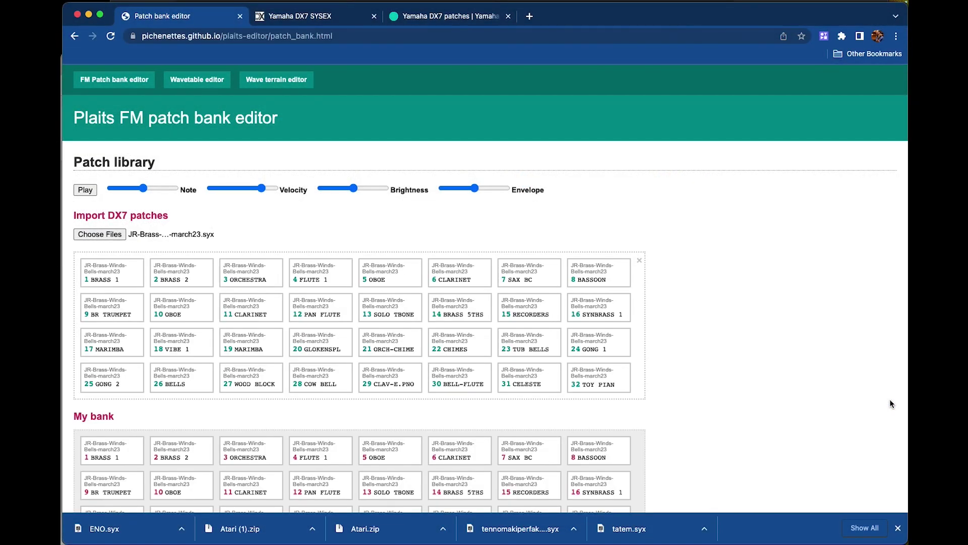
{"action": "scroll", "coordinate": [827, 364], "scroll_direction": "down", "scroll_amount": 5}
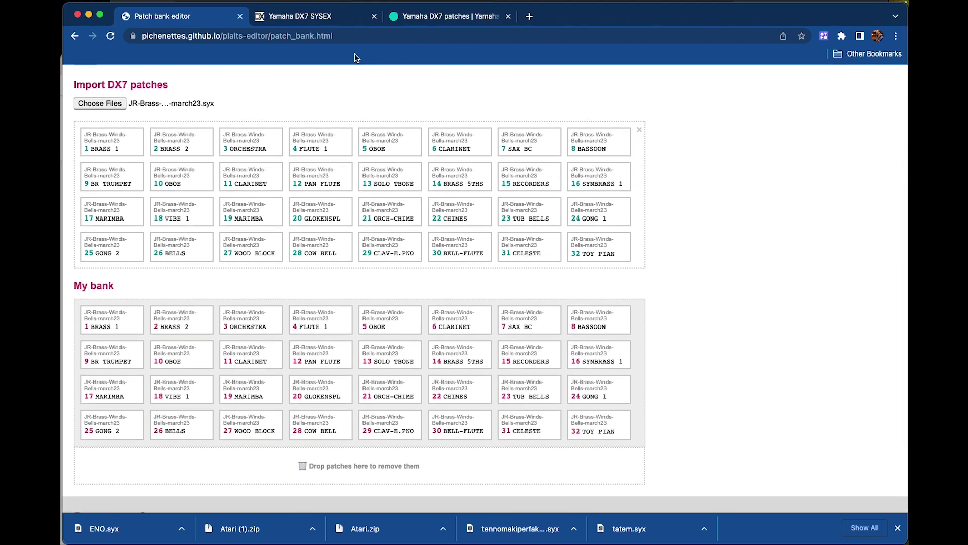
{"action": "scroll", "coordinate": [352, 101], "scroll_direction": "up", "scroll_amount": 5}
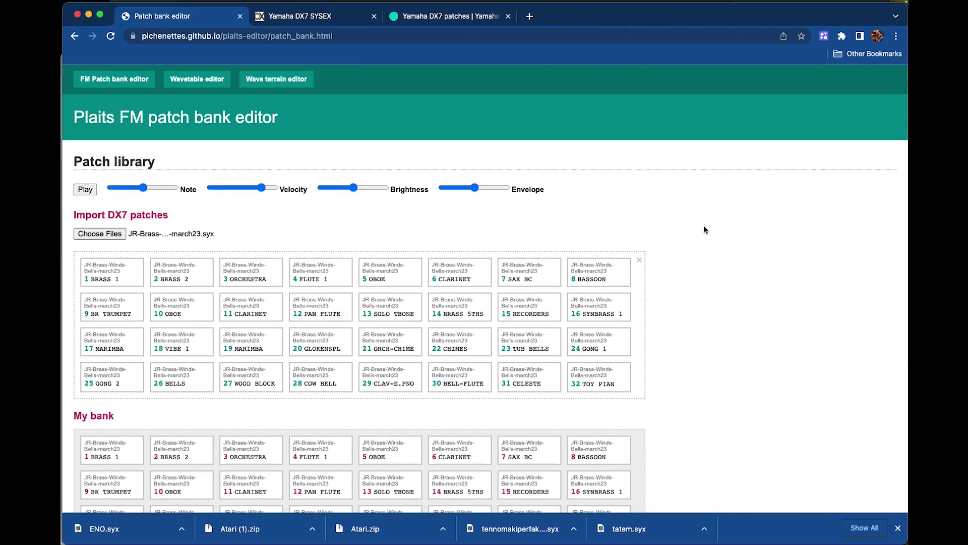
{"action": "scroll", "coordinate": [704, 225], "scroll_direction": "down", "scroll_amount": 7}
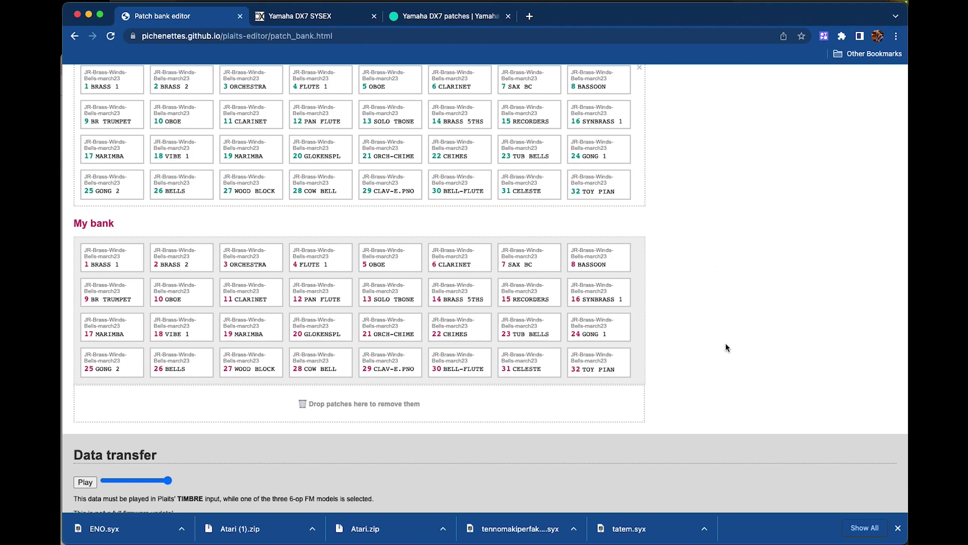
{"action": "scroll", "coordinate": [685, 202], "scroll_direction": "up", "scroll_amount": 2}
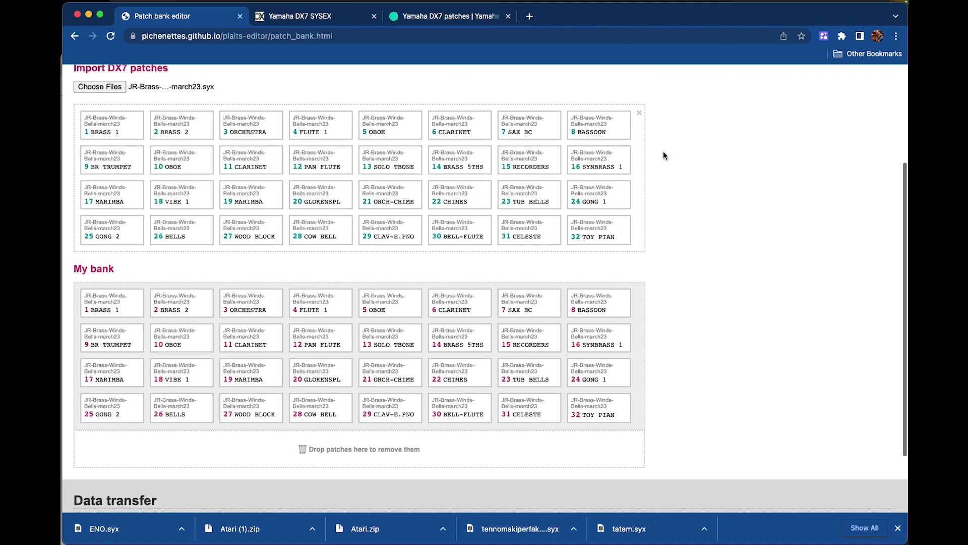
{"action": "scroll", "coordinate": [663, 153], "scroll_direction": "down", "scroll_amount": 3}
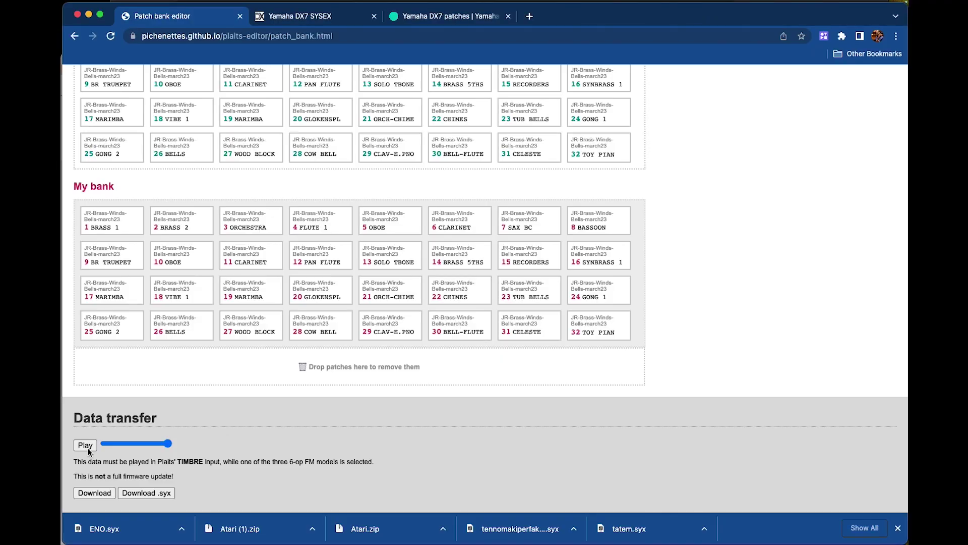
Step: Play My bank's 32 JR-Brass-Winds-Bells-march23 patches out as transfer audio to the Plaits module
{"action": "left_click", "coordinate": [85, 446]}
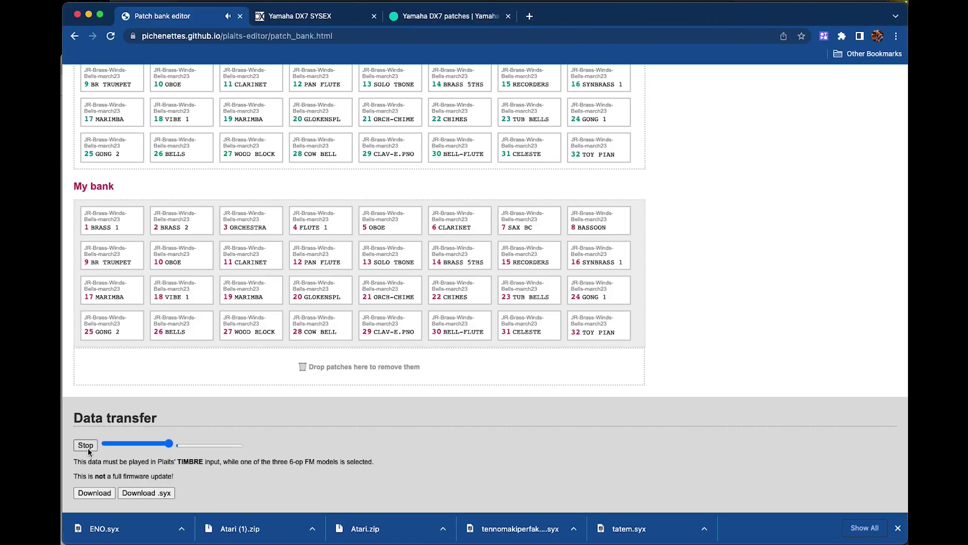